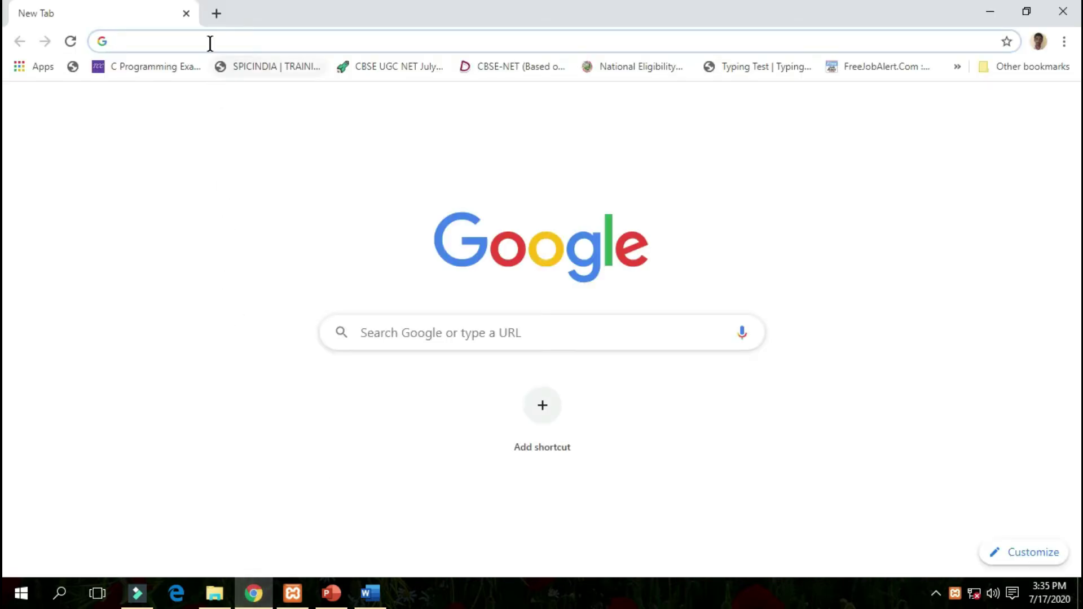
# Open the local WordPress site at localhost/soulfull and look over its home page down to the footer
pyautogui.click(208, 43)
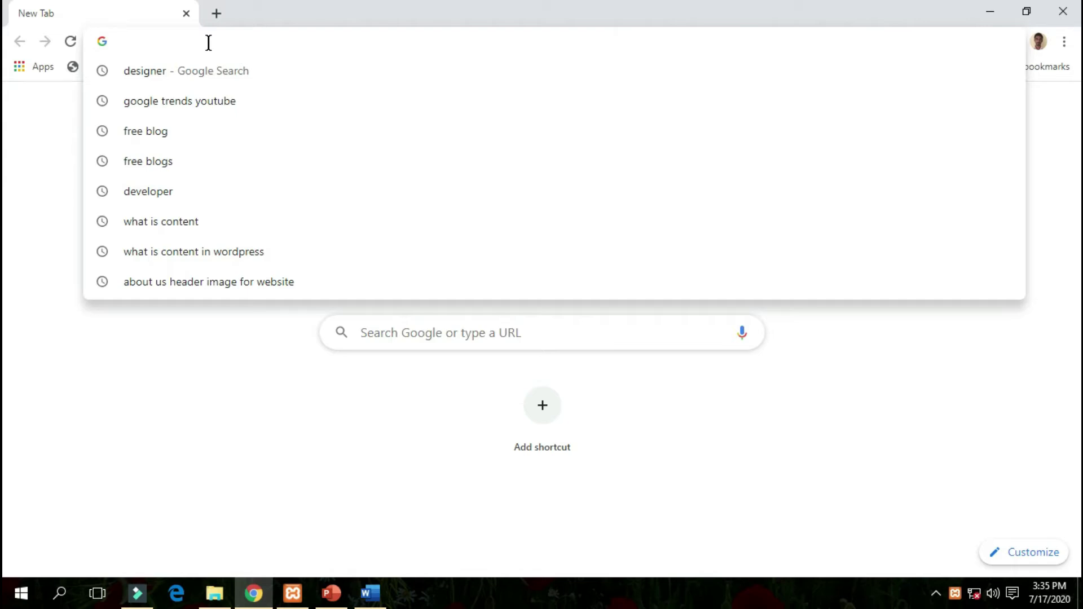
pyautogui.write('localhost/soulfull')
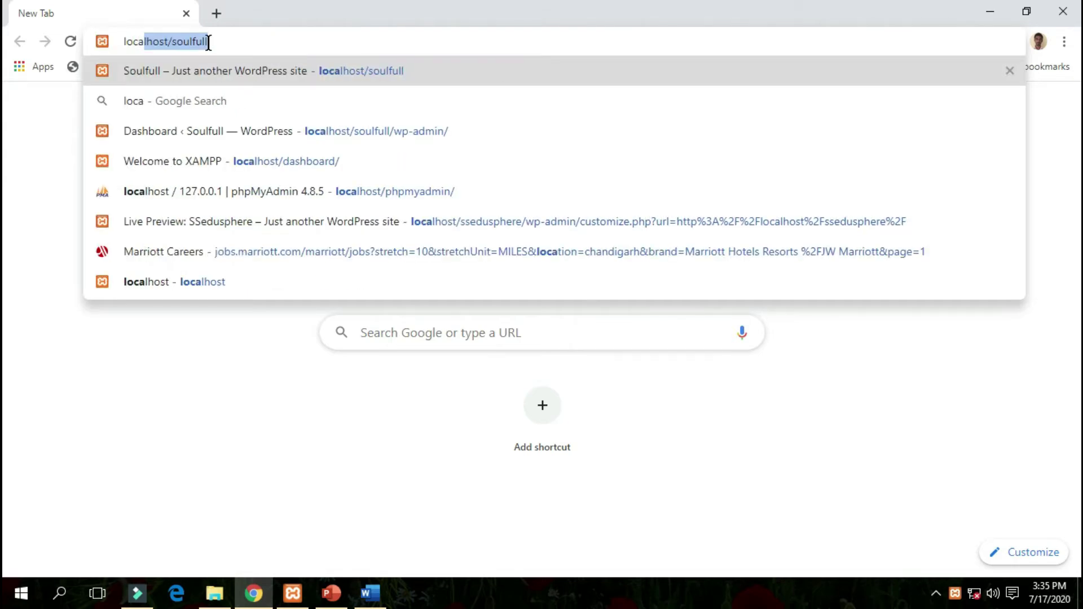
pyautogui.press('Right')
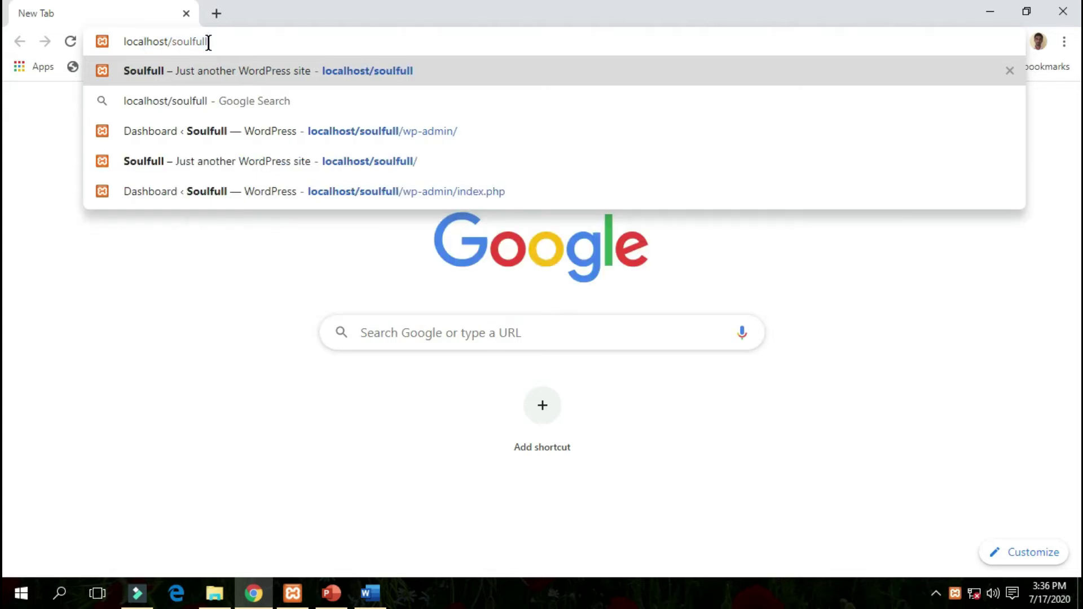
pyautogui.press('Return')
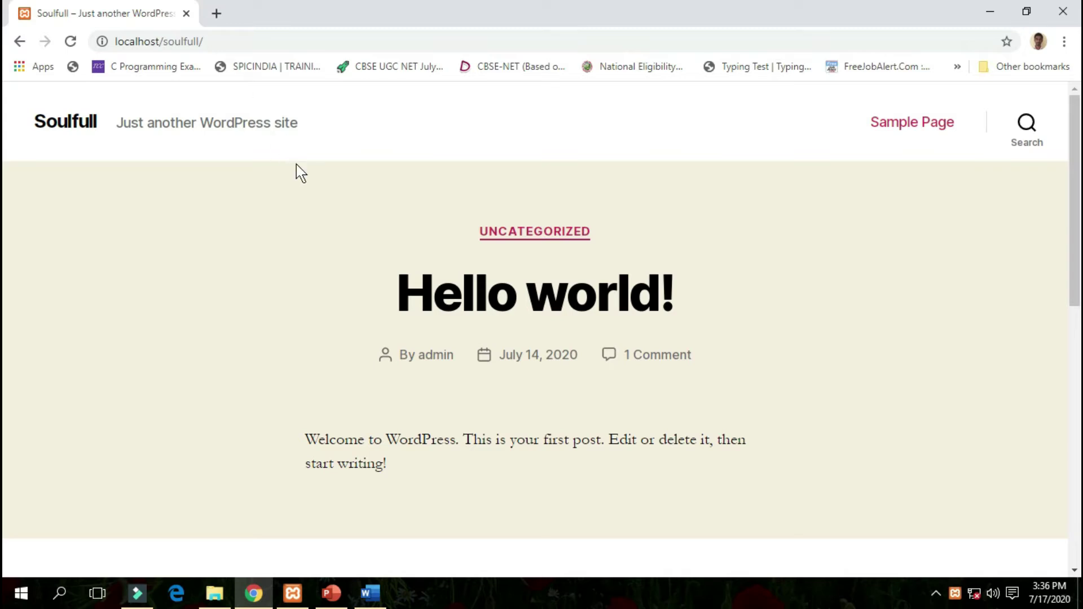
pyautogui.scroll(-10, 296, 164)
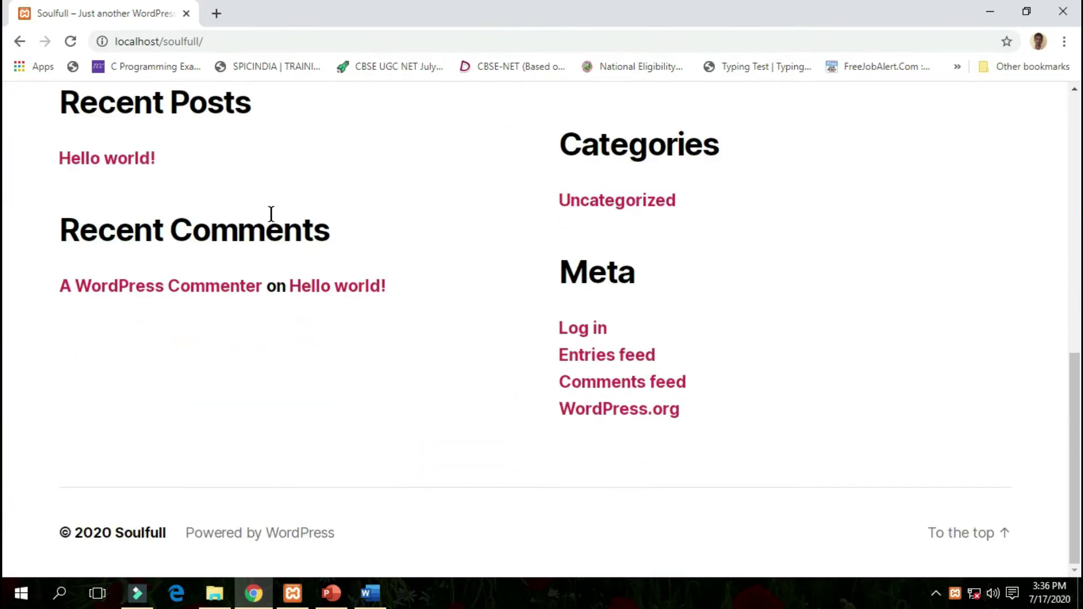
pyautogui.scroll(10, 271, 214)
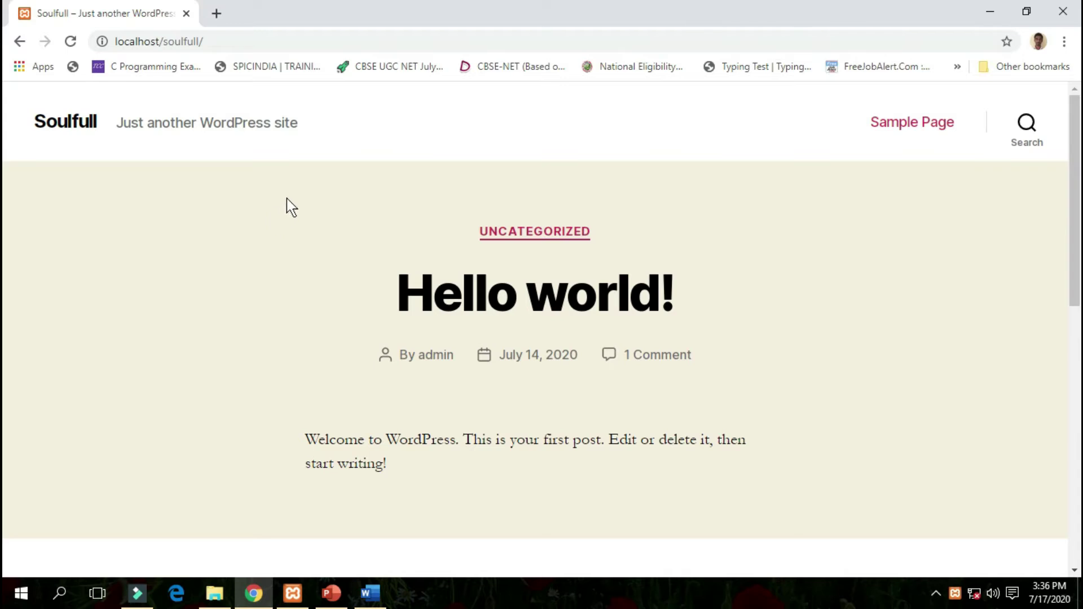
# Open the site's admin login page at localhost/soulfull/wp-admin
pyautogui.click(289, 47)
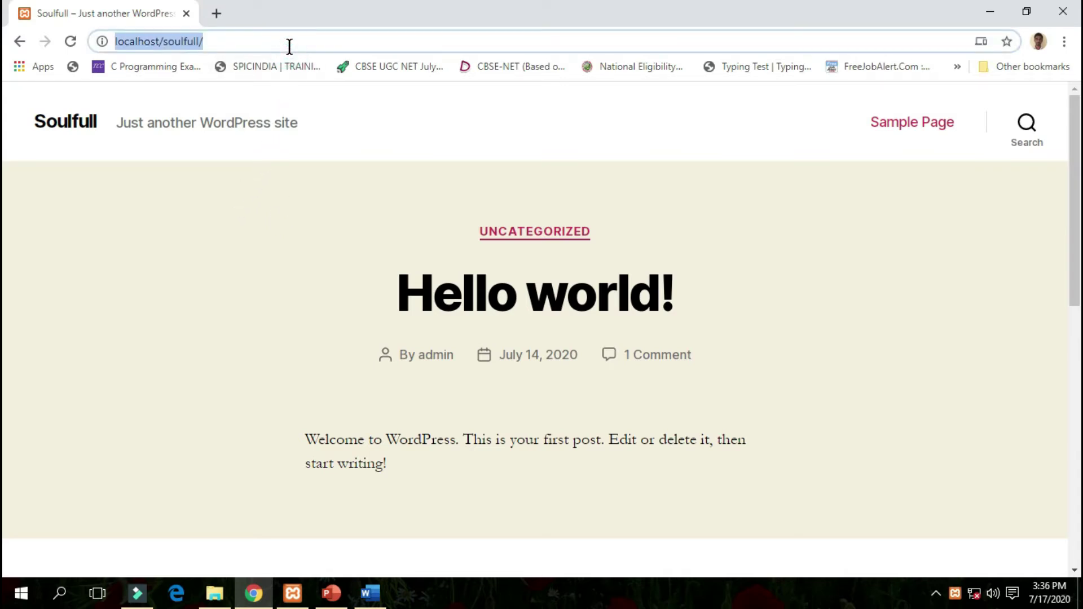
pyautogui.click(290, 46)
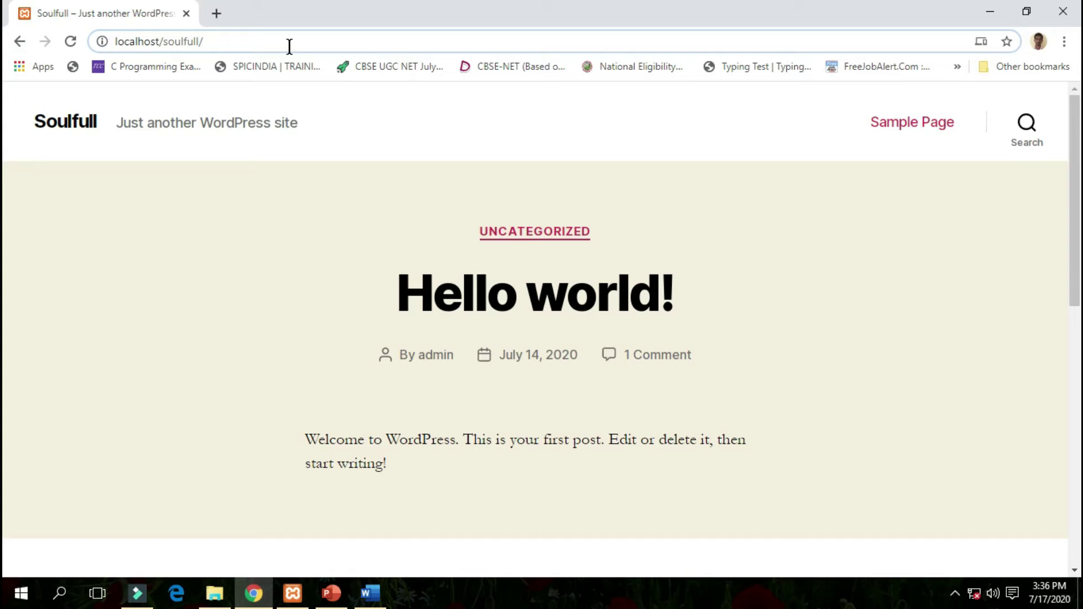
pyautogui.write('wp-admin')
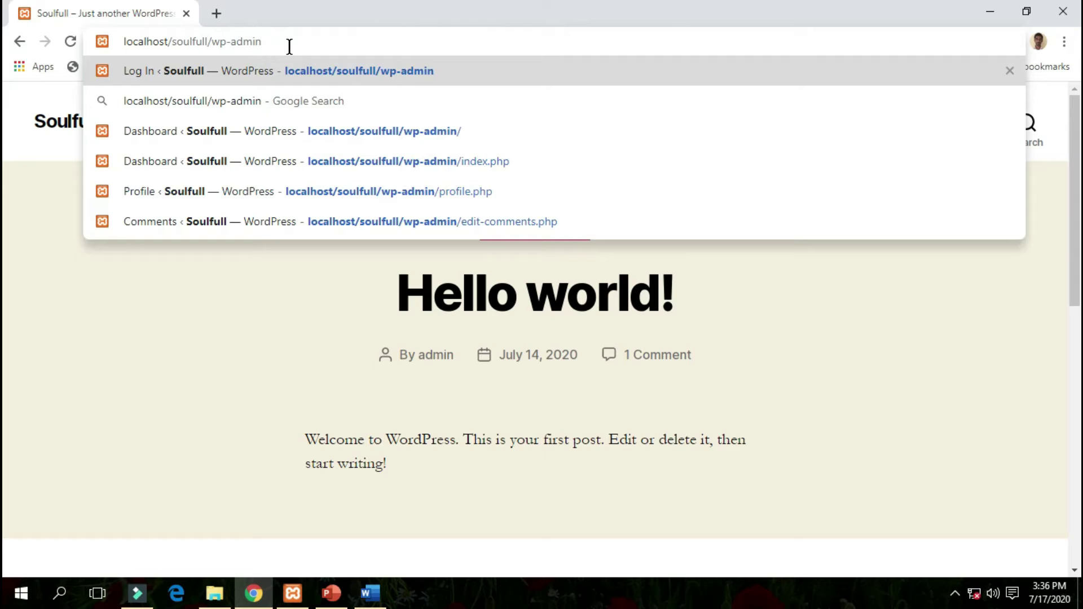
pyautogui.press('Return')
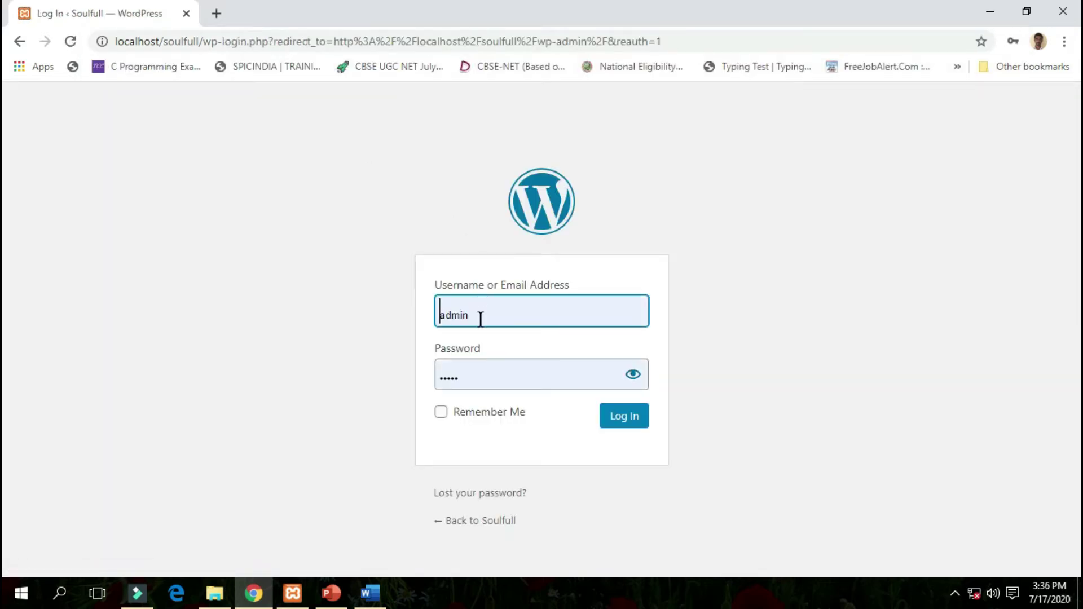
# Log in to the WordPress admin area with the prefilled username and password
pyautogui.moveTo(480, 317); pyautogui.dragTo(433, 318)
pyautogui.click(712, 347)
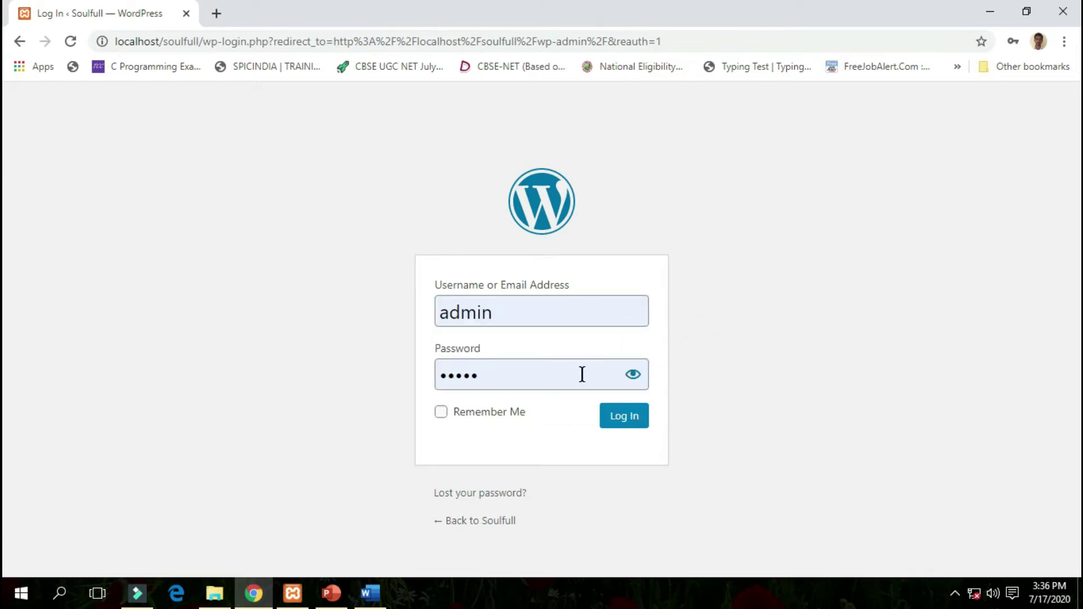
pyautogui.doubleClick(627, 384)
pyautogui.click(738, 369)
pyautogui.click(619, 420)
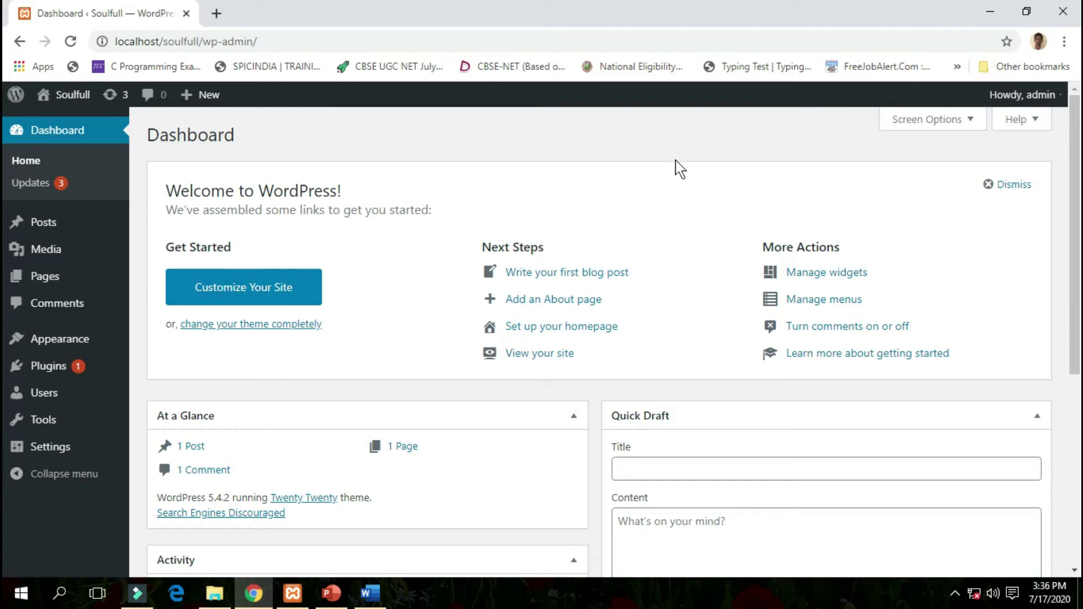
# Examine the dashboard's Welcome, At a Glance, Activity, Quick Draft, and WordPress Events and News boxes
pyautogui.scroll(-3, 633, 327)
pyautogui.scroll(-2, 633, 328)
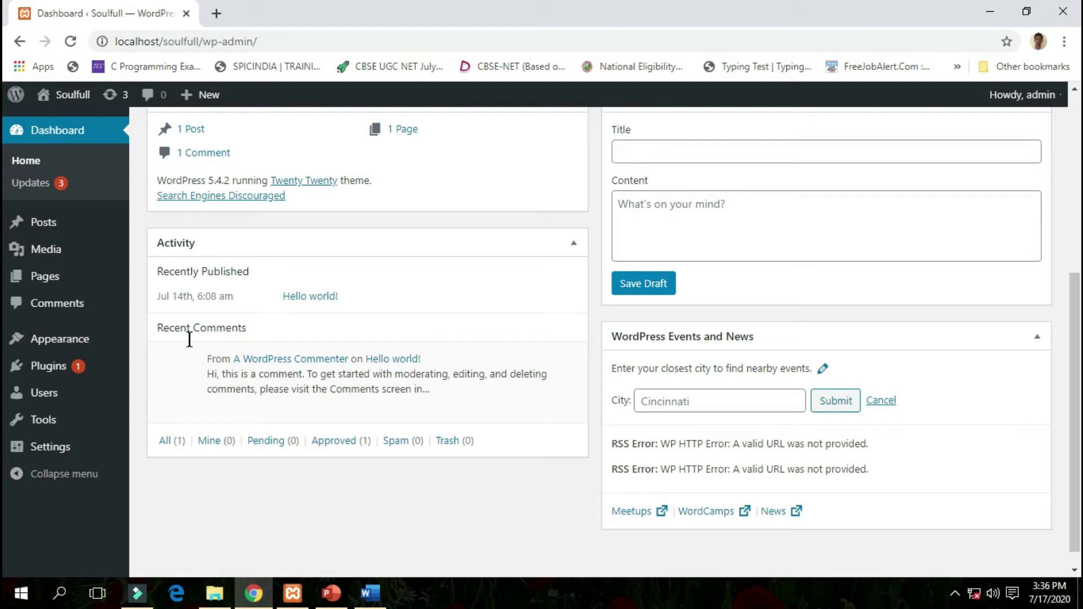
pyautogui.scroll(3, 649, 237)
pyautogui.scroll(-3, 643, 286)
pyautogui.scroll(3, 509, 348)
pyautogui.scroll(3, 509, 347)
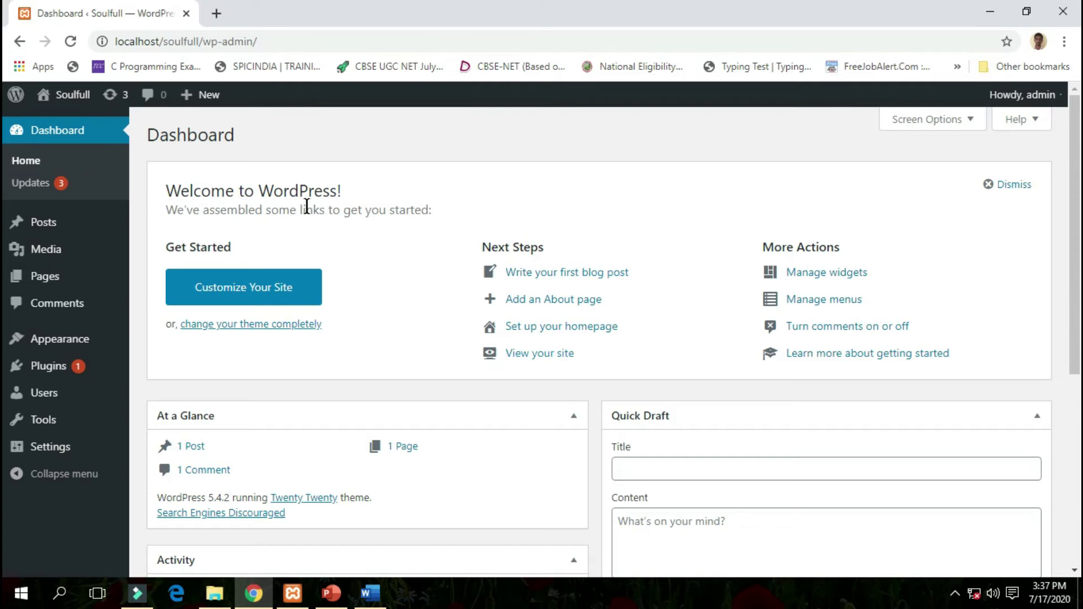
pyautogui.scroll(-3, 306, 205)
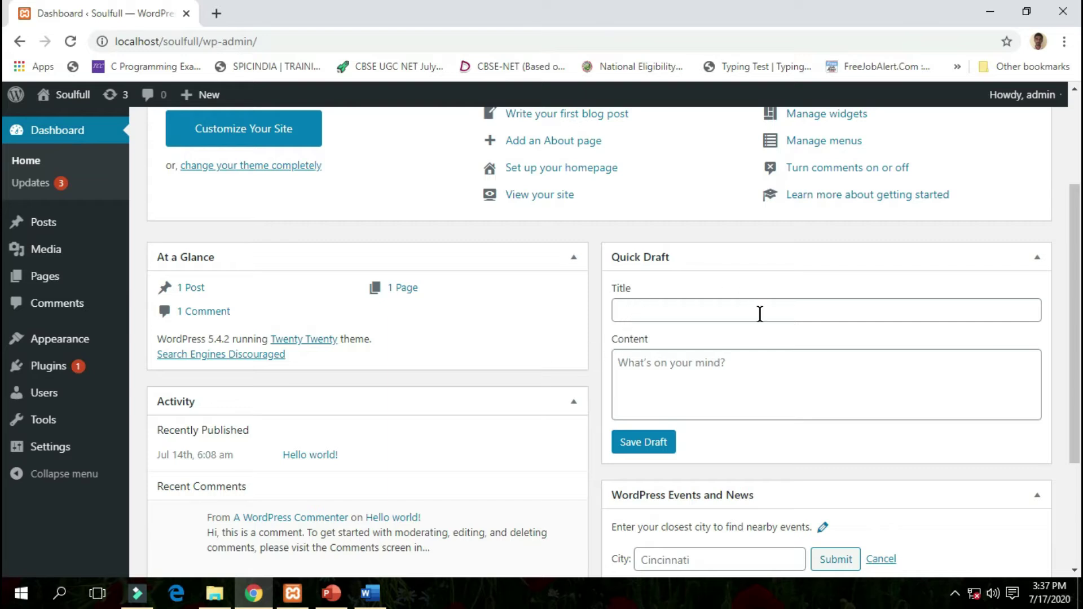
pyautogui.scroll(-3, 757, 302)
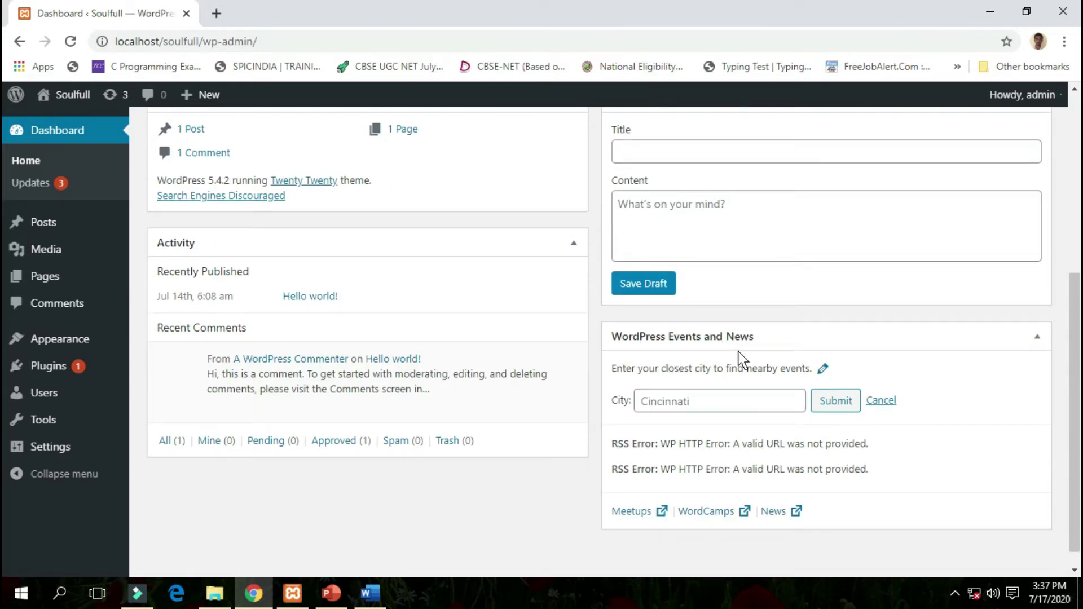
pyautogui.scroll(6, 741, 359)
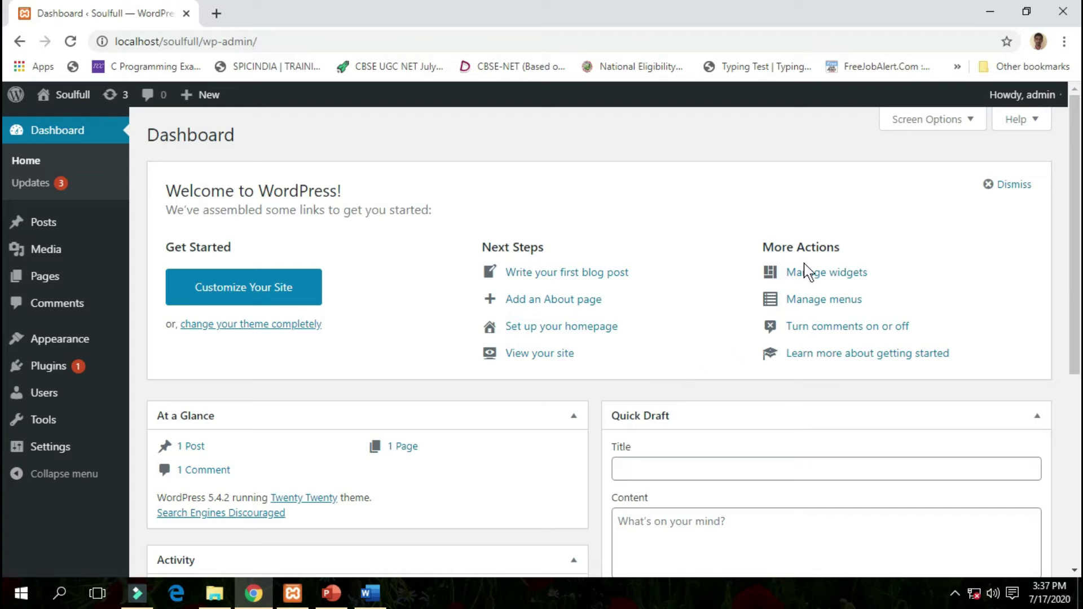
# Enable the Site Health Status box in the dashboard's screen options and close the options
pyautogui.click(918, 120)
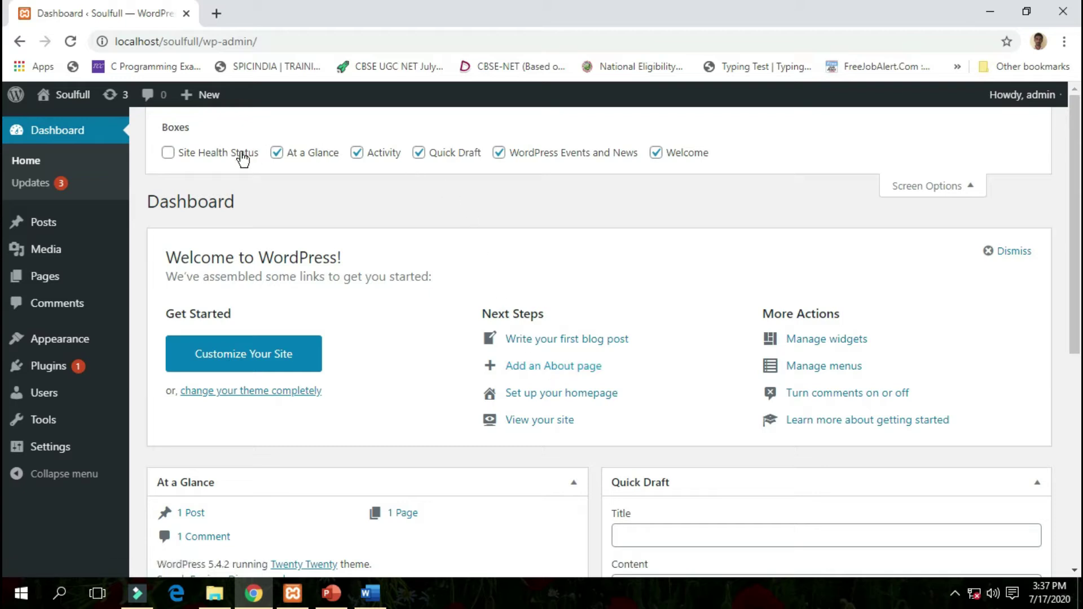
pyautogui.click(168, 153)
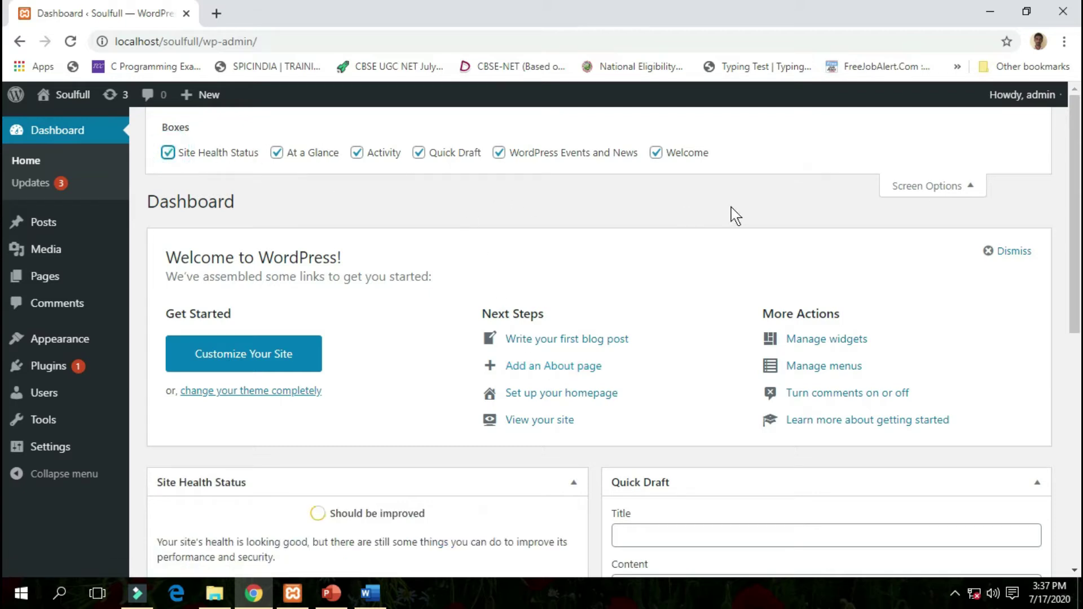
pyautogui.click(898, 195)
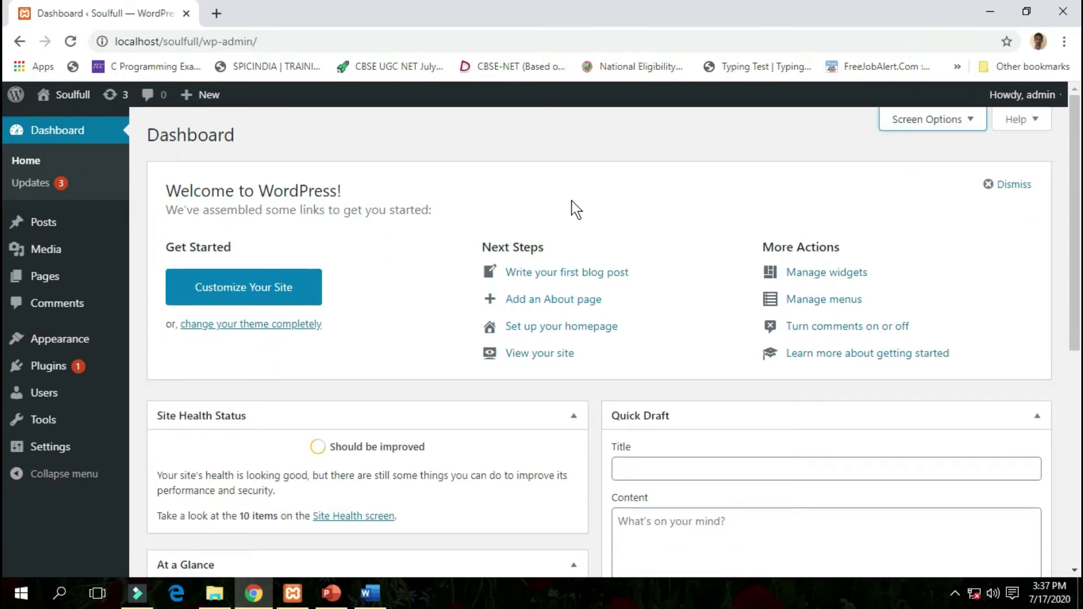
# Collapse and re-expand the Site Health Status box and move it below the Activity box
pyautogui.scroll(-3, 512, 208)
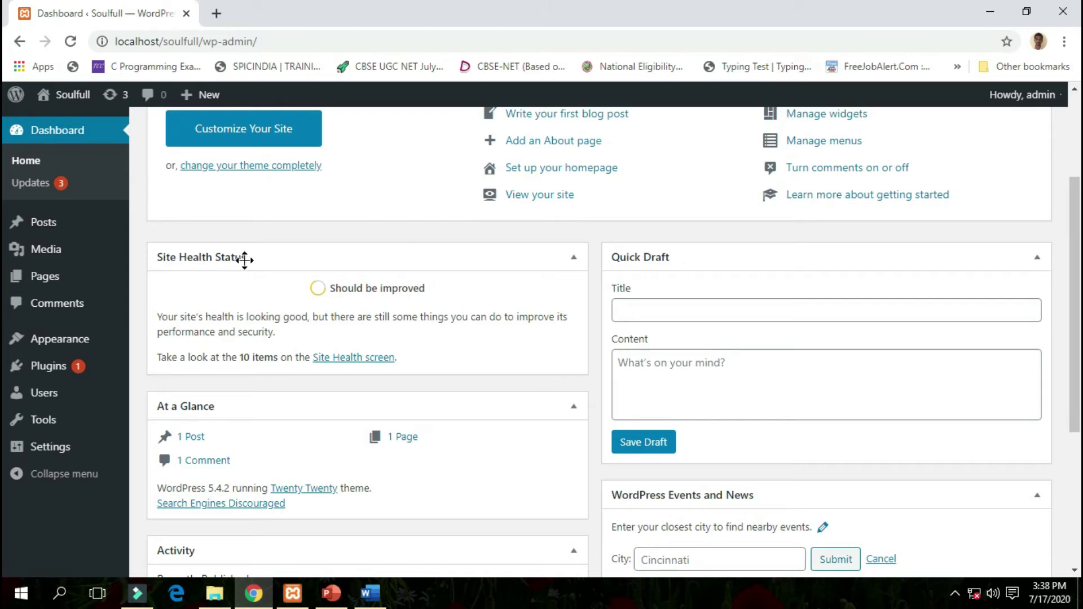
pyautogui.doubleClick(262, 260)
pyautogui.click(281, 260)
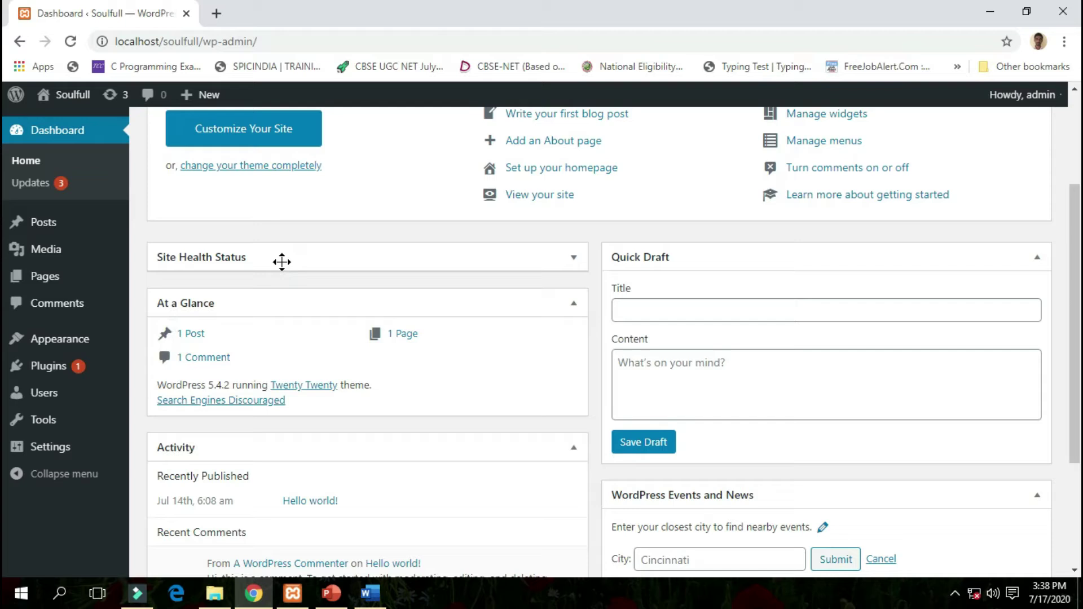
pyautogui.click(316, 259)
pyautogui.moveTo(307, 257)
pyautogui.mouseDown()
pyautogui.moveTo(387, 298)
pyautogui.moveTo(378, 435)
pyautogui.moveTo(348, 575)
pyautogui.moveTo(310, 429)
pyautogui.mouseUp()
pyautogui.scroll(5, 382, 455)
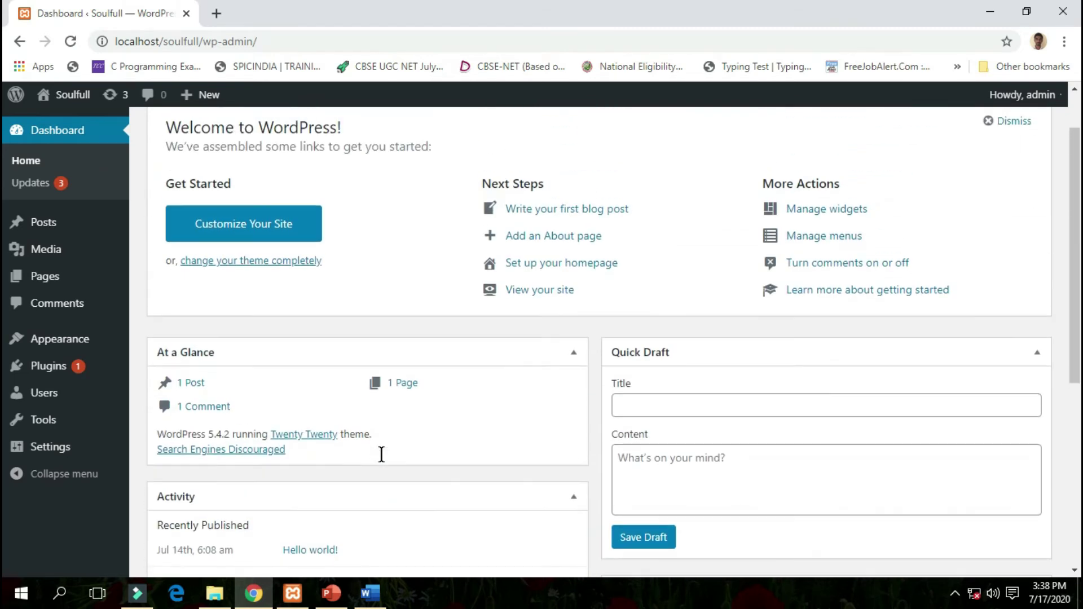
pyautogui.scroll(1, 429, 442)
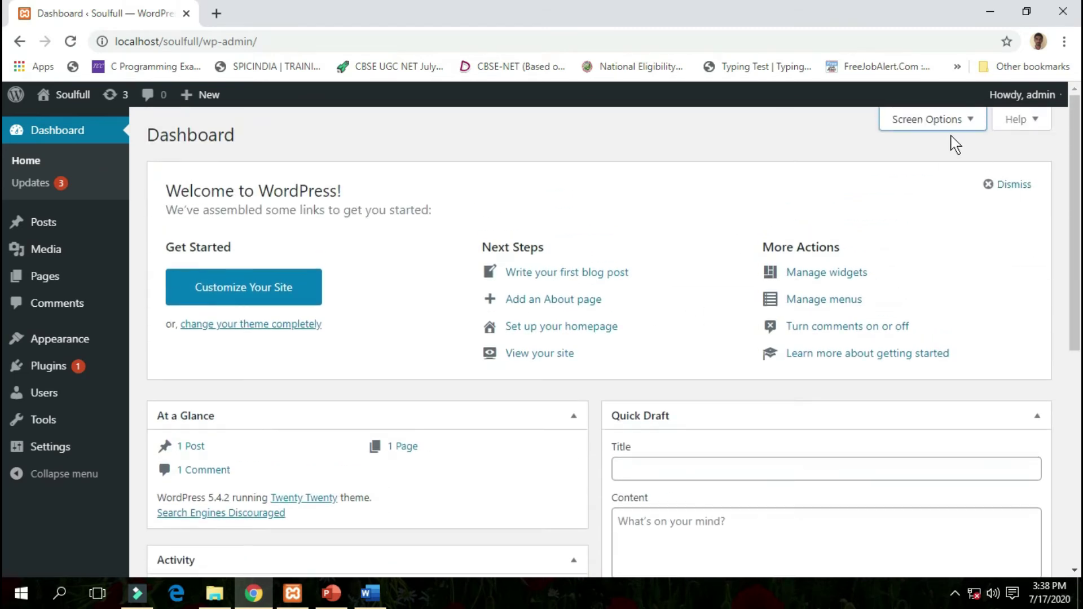
# Hide the dashboard's Welcome box through the screen options, show it again, and close the options
pyautogui.click(958, 125)
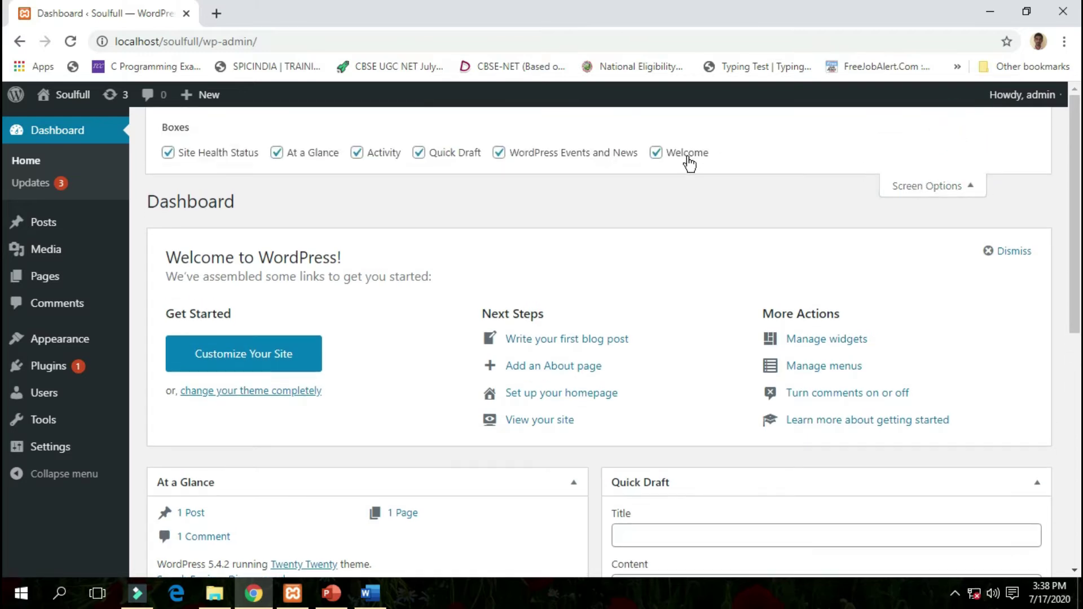
pyautogui.click(656, 153)
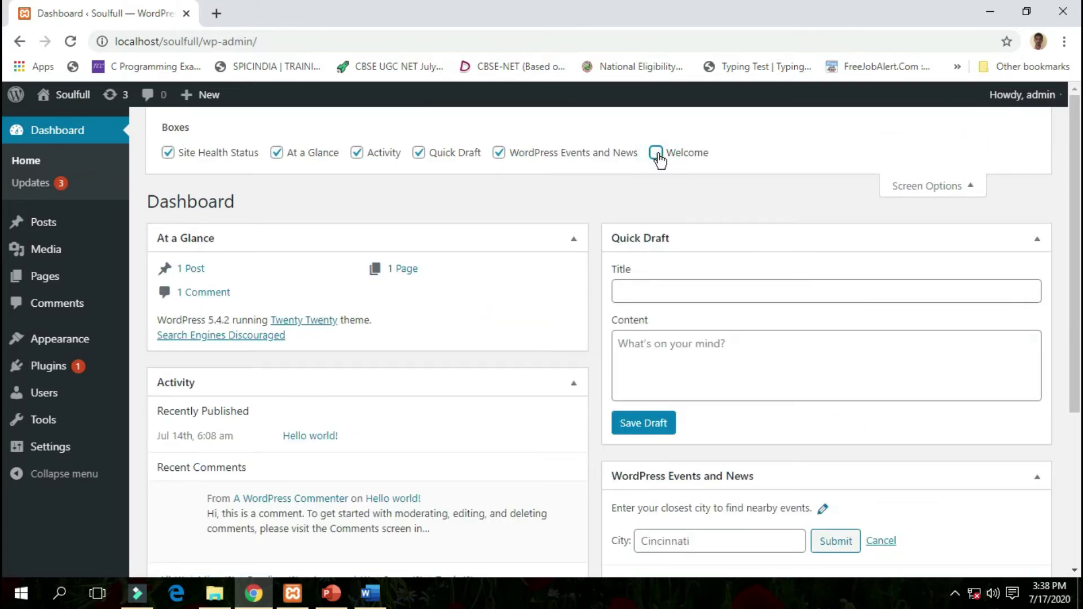
pyautogui.scroll(-3, 555, 322)
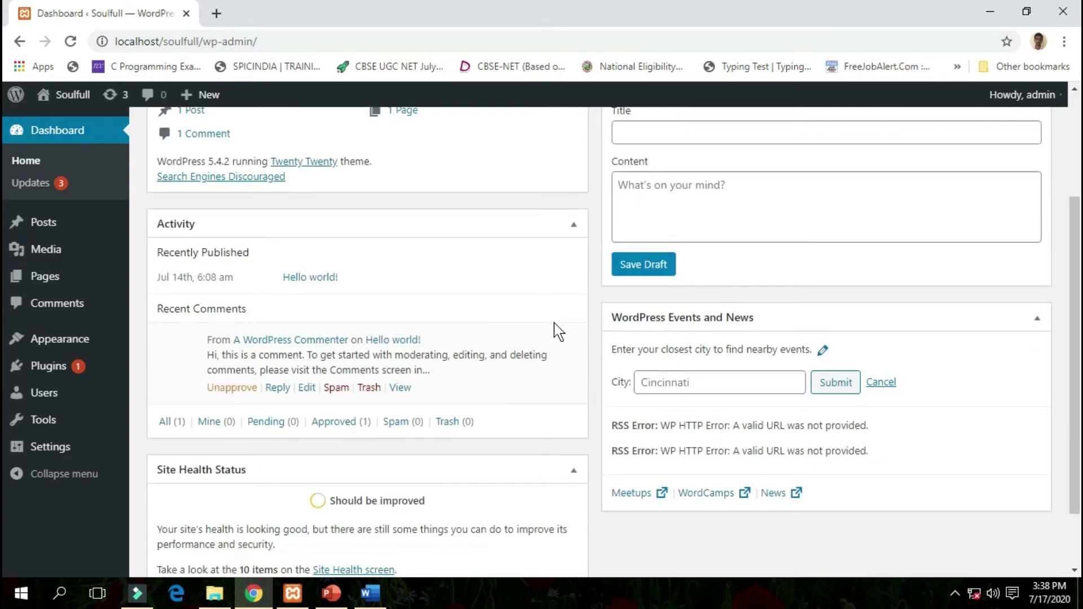
pyautogui.scroll(3, 554, 323)
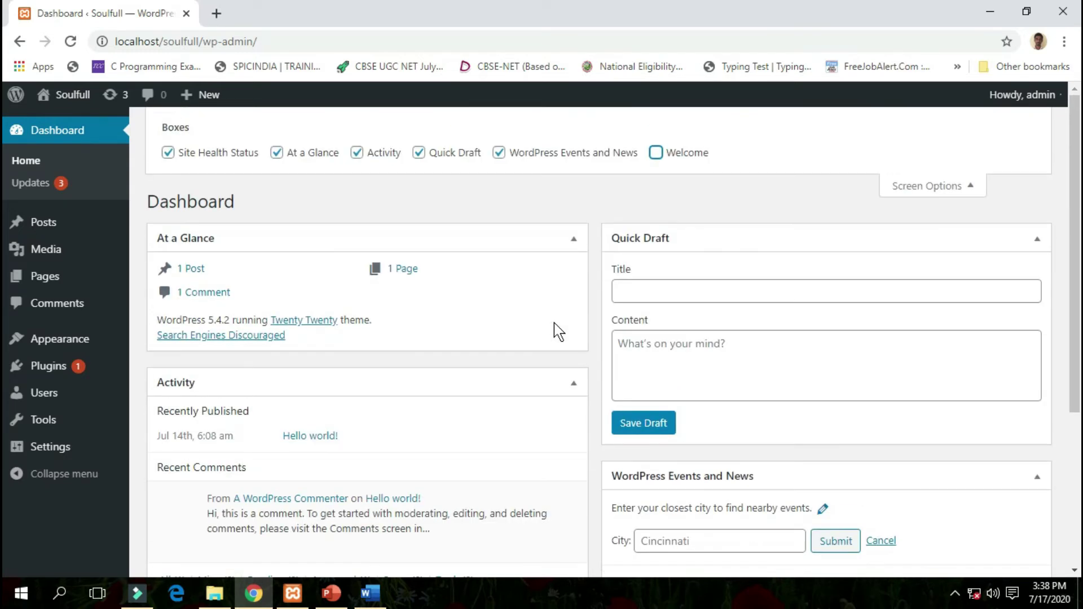
pyautogui.click(656, 153)
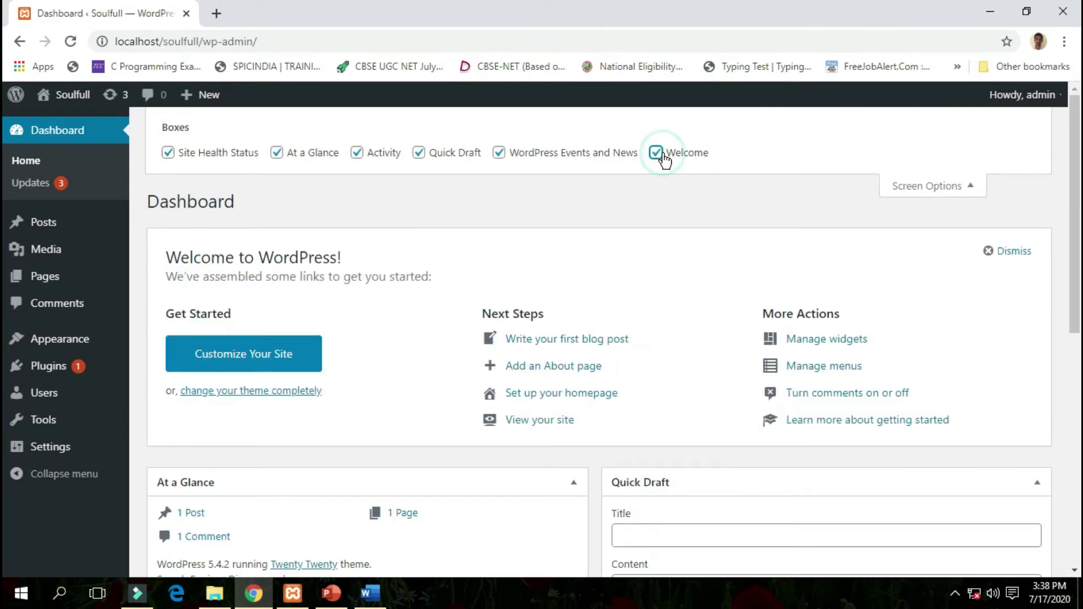
pyautogui.click(959, 190)
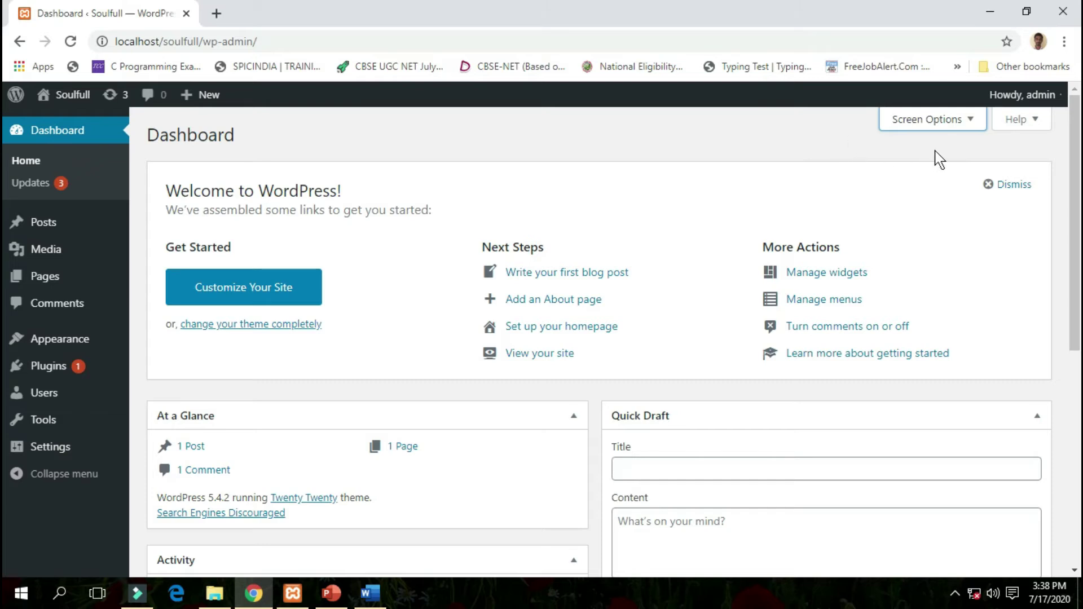
# Open the dashboard help and read its Overview, Navigation and Layout topics
pyautogui.click(1020, 121)
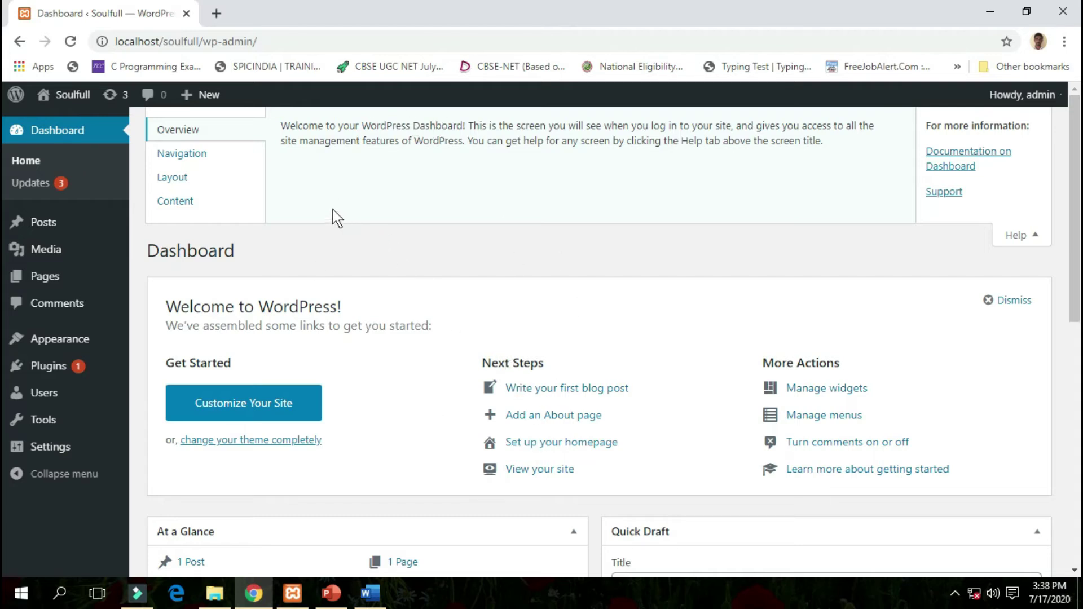
pyautogui.click(183, 155)
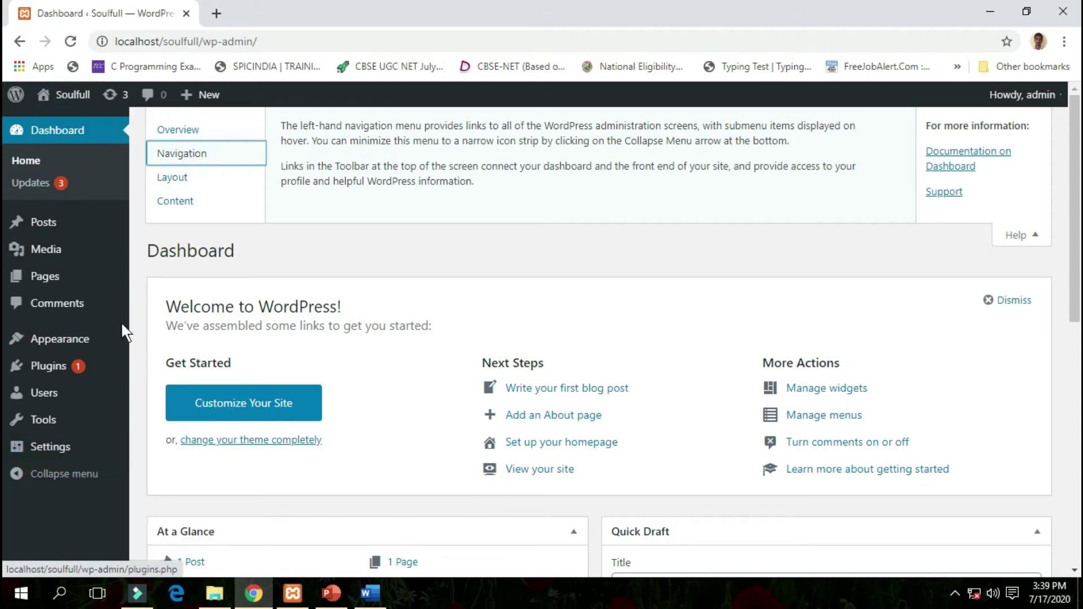
pyautogui.click(186, 178)
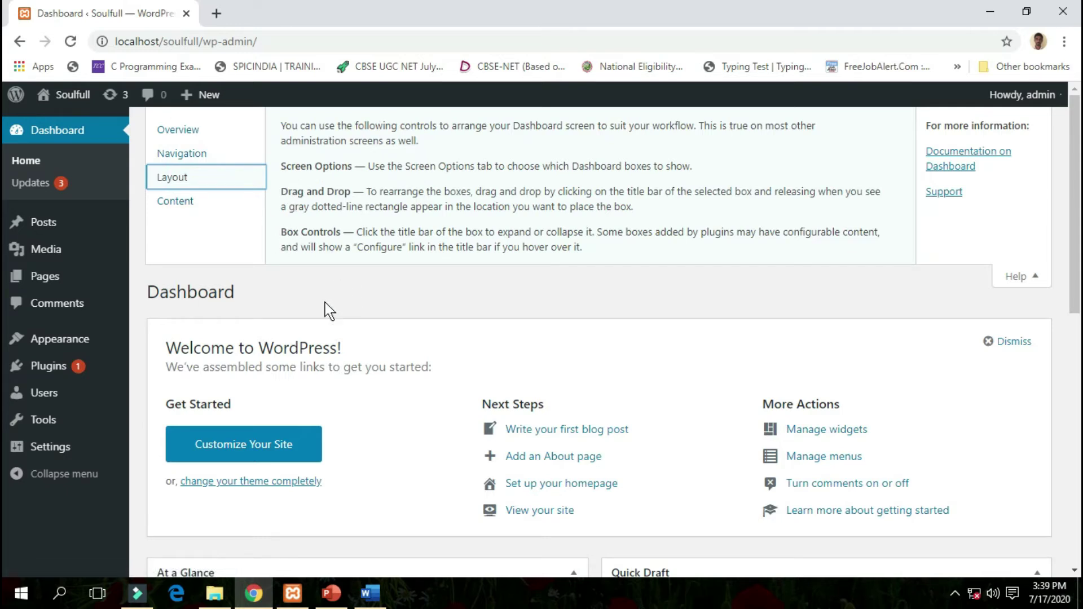
# Collapse the At a Glance box, expand it again, and return to the Layout help text
pyautogui.scroll(-5, 403, 333)
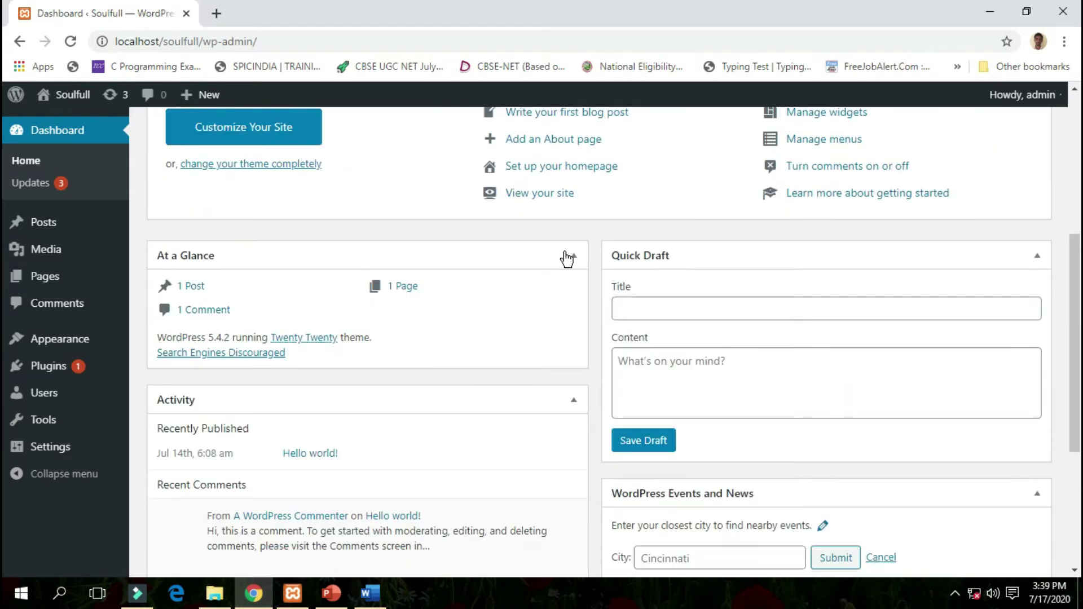
pyautogui.click(572, 256)
pyautogui.click(572, 257)
pyautogui.scroll(5, 468, 299)
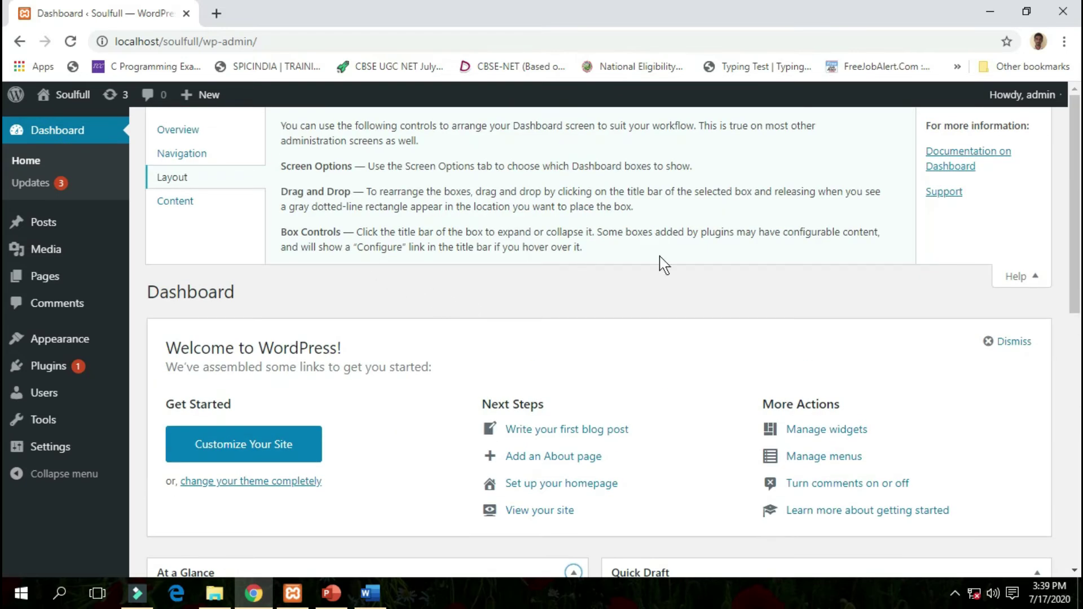
# Move the Site Health Status box between the At a Glance and Activity boxes
pyautogui.scroll(-3, 367, 327)
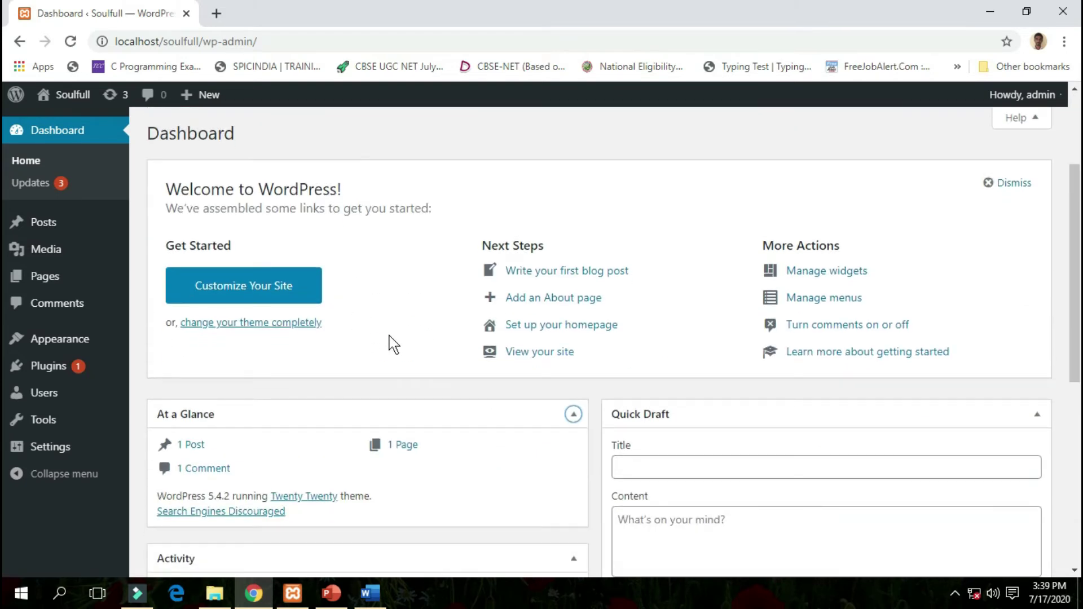
pyautogui.scroll(3, 393, 339)
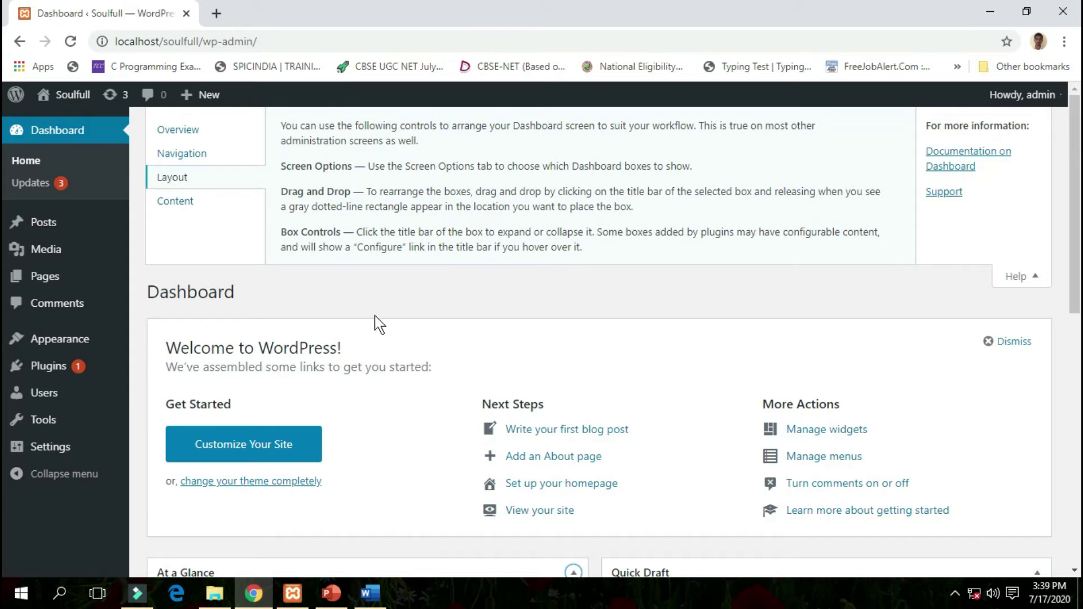
pyautogui.scroll(-6, 407, 285)
pyautogui.moveTo(331, 256); pyautogui.dragTo(309, 283)
pyautogui.scroll(-5, 310, 283)
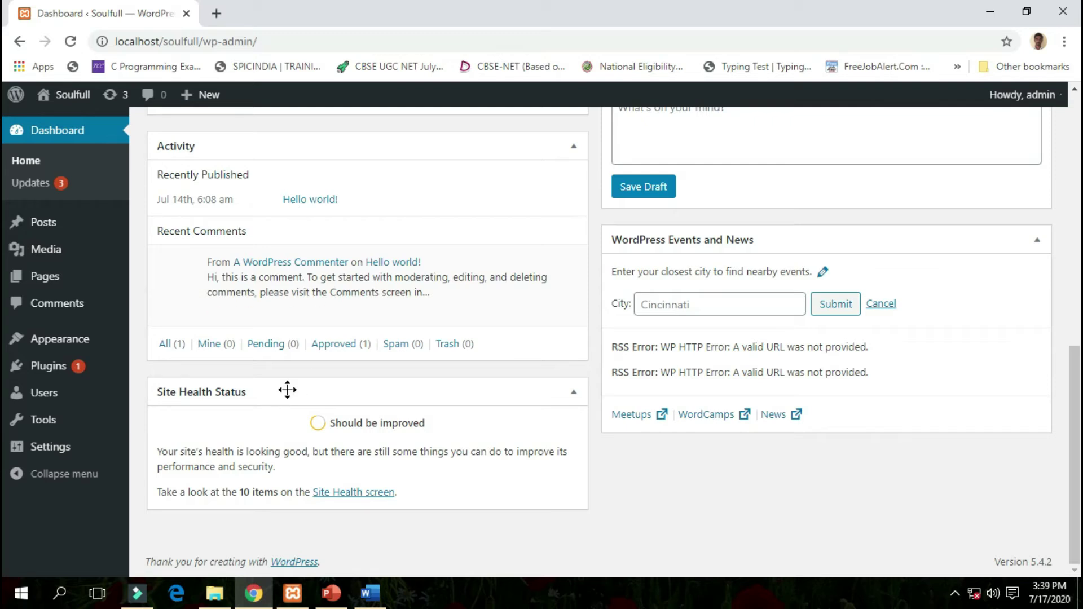
pyautogui.moveTo(285, 387)
pyautogui.mouseDown()
pyautogui.moveTo(380, 314)
pyautogui.moveTo(285, 203)
pyautogui.moveTo(278, 165)
pyautogui.moveTo(313, 219)
pyautogui.mouseUp()
pyautogui.scroll(10, 341, 261)
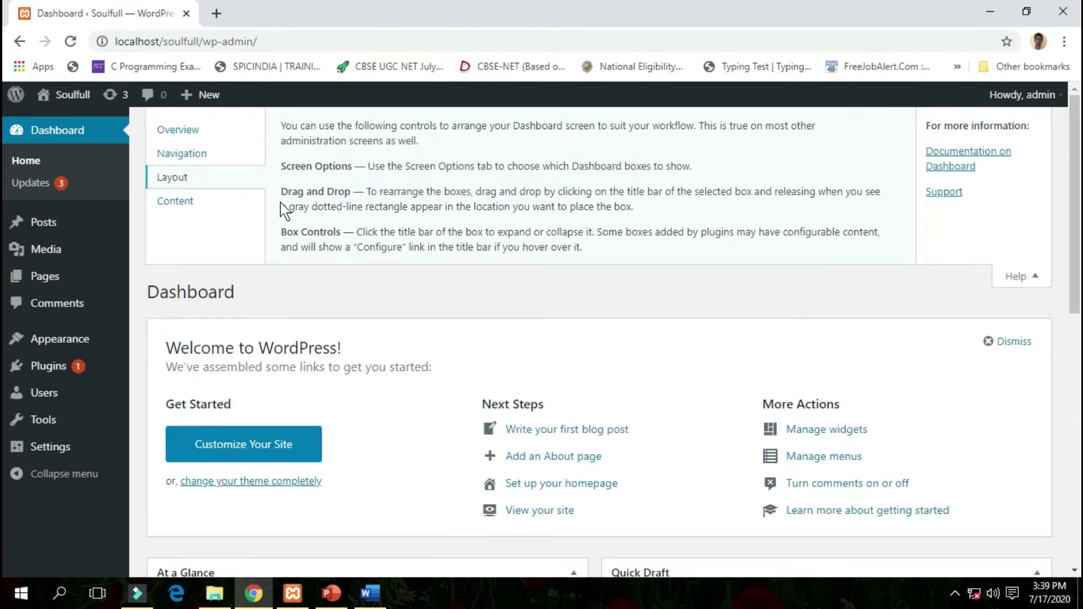
# Read the Content help topic's At a Glance and Activity descriptions and compare them with those dashboard boxes and the comment's moderation options
pyautogui.click(184, 209)
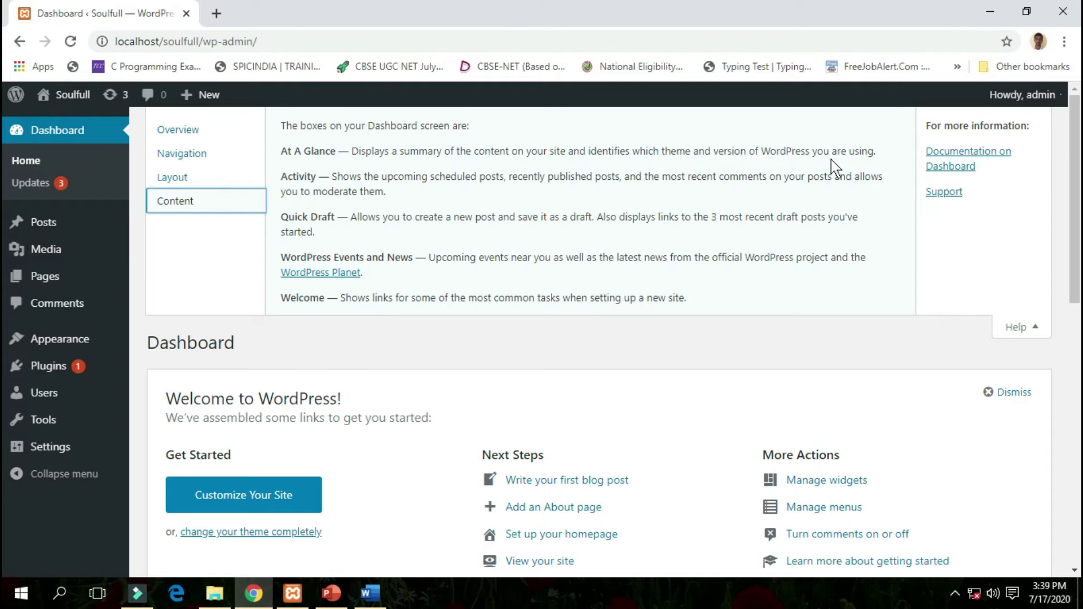
pyautogui.scroll(-5, 780, 236)
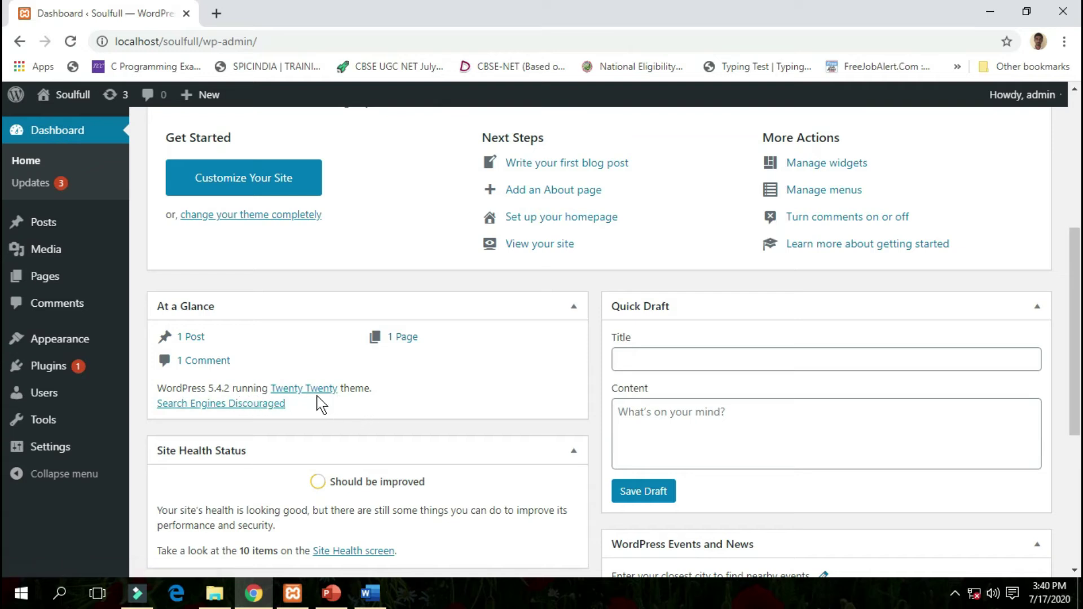
pyautogui.scroll(6, 309, 177)
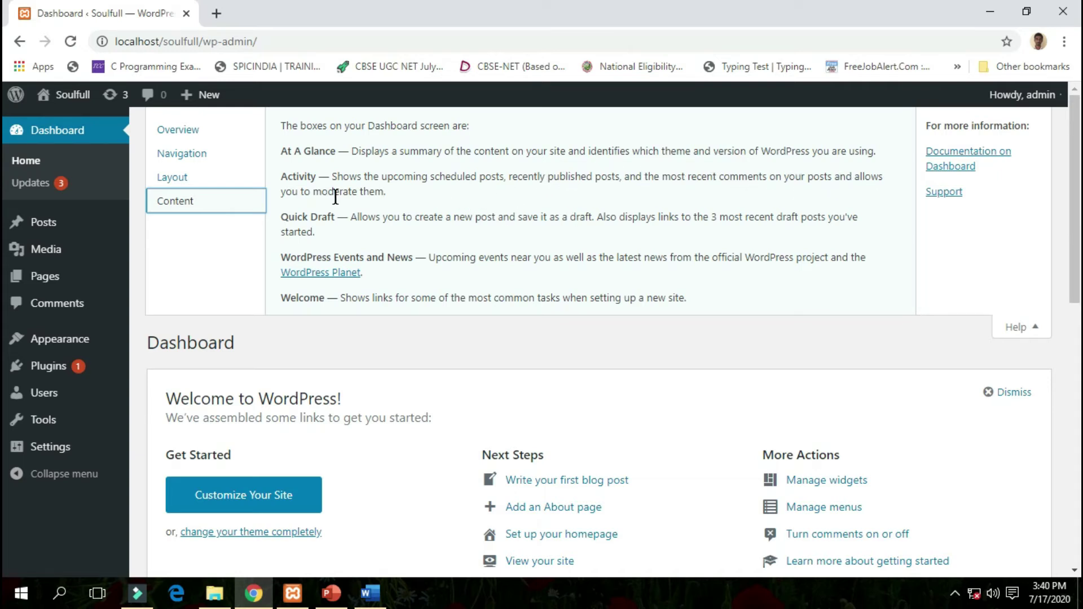
pyautogui.scroll(-8, 445, 206)
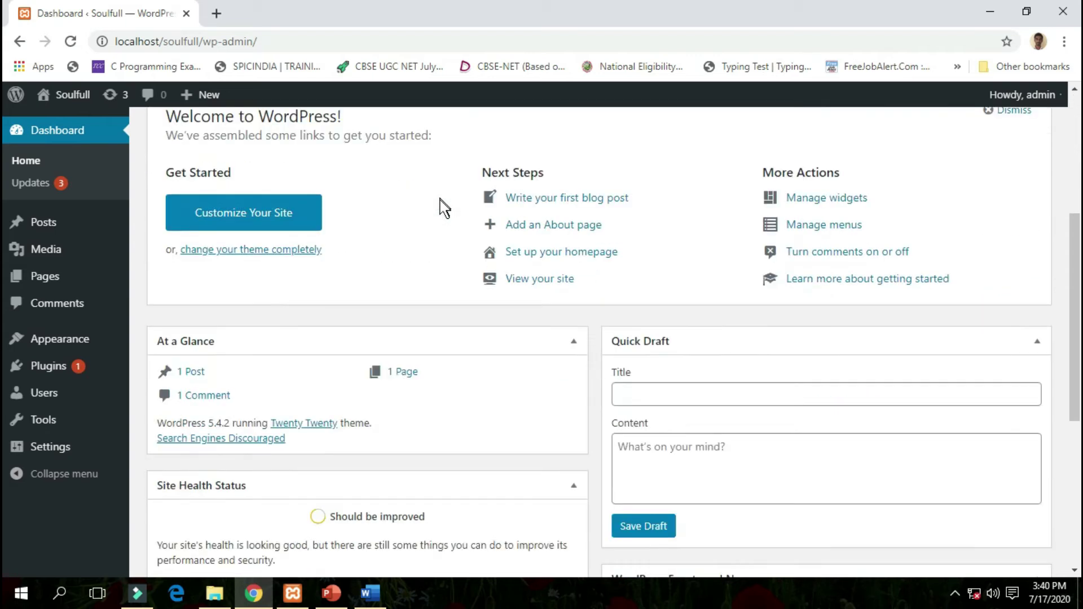
pyautogui.scroll(-3, 439, 201)
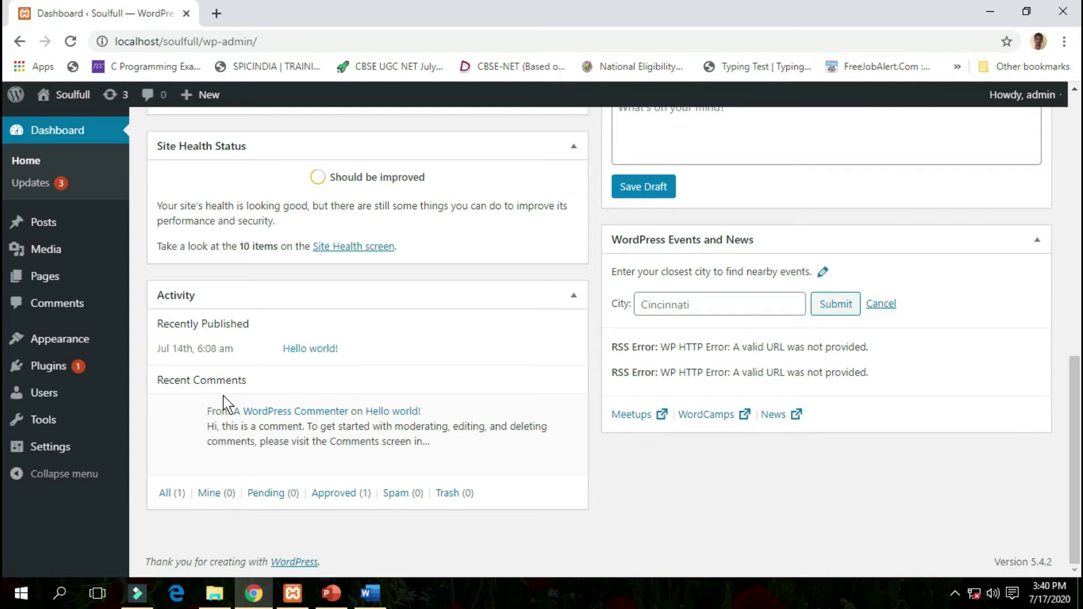
pyautogui.moveTo(260, 418)
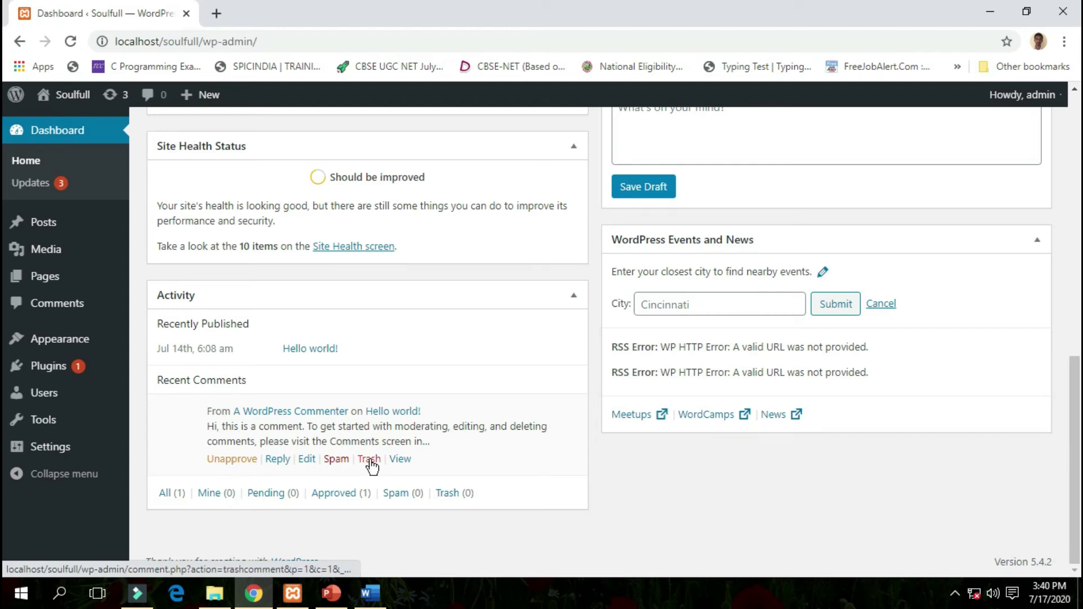
# Read the Quick Draft description in the help and examine the box's title and content fields
pyautogui.scroll(10, 369, 462)
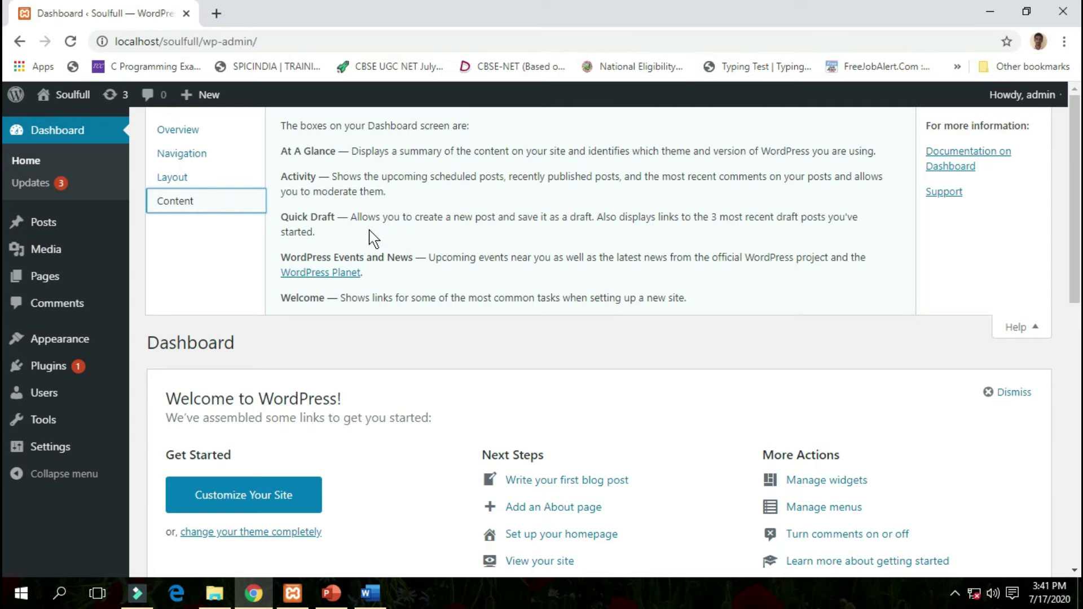
pyautogui.scroll(-8, 601, 276)
pyautogui.click(654, 209)
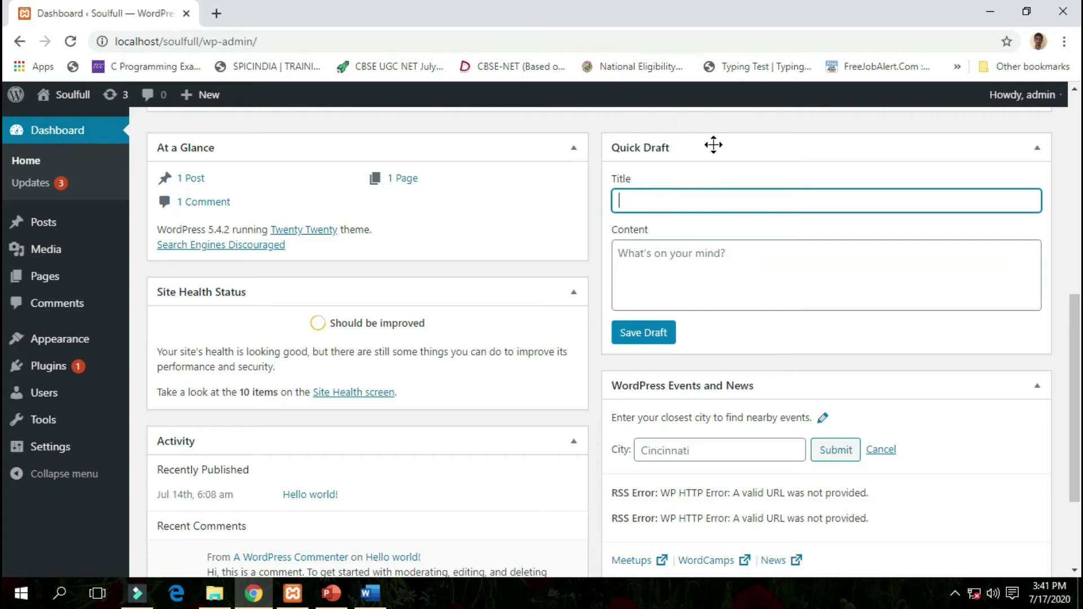
pyautogui.click(712, 125)
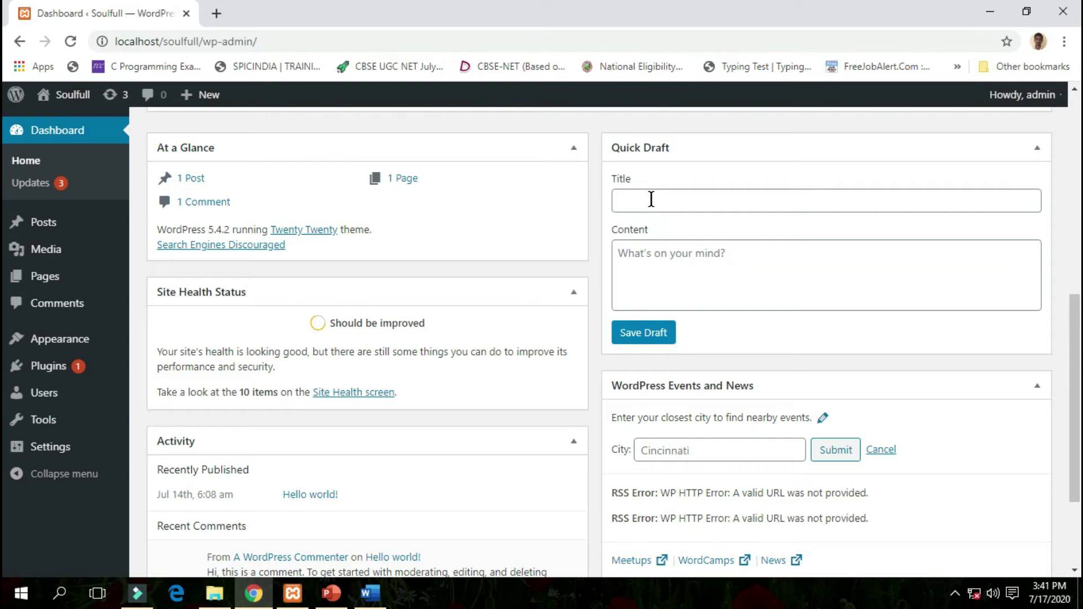
pyautogui.click(686, 261)
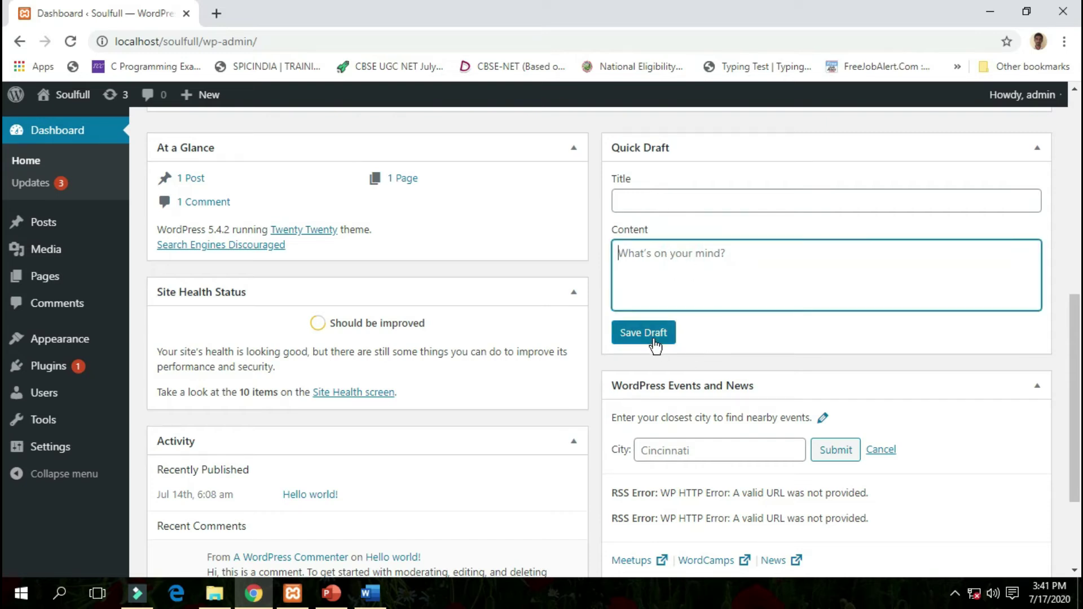
# Read the help on WordPress Events and News and try to find nearby events for the city India
pyautogui.scroll(8, 655, 345)
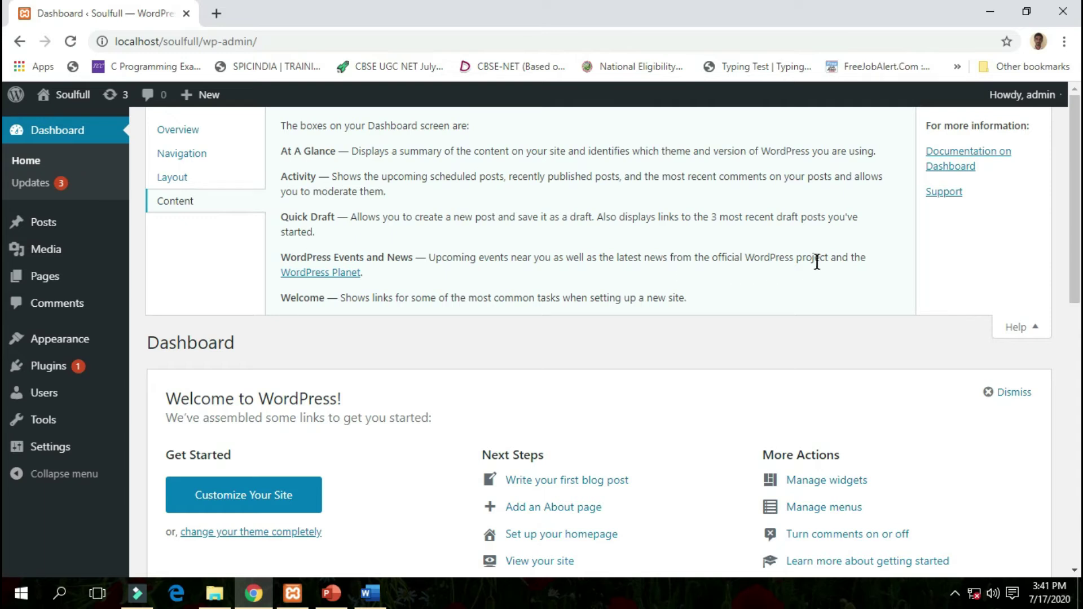
pyautogui.scroll(-10, 757, 339)
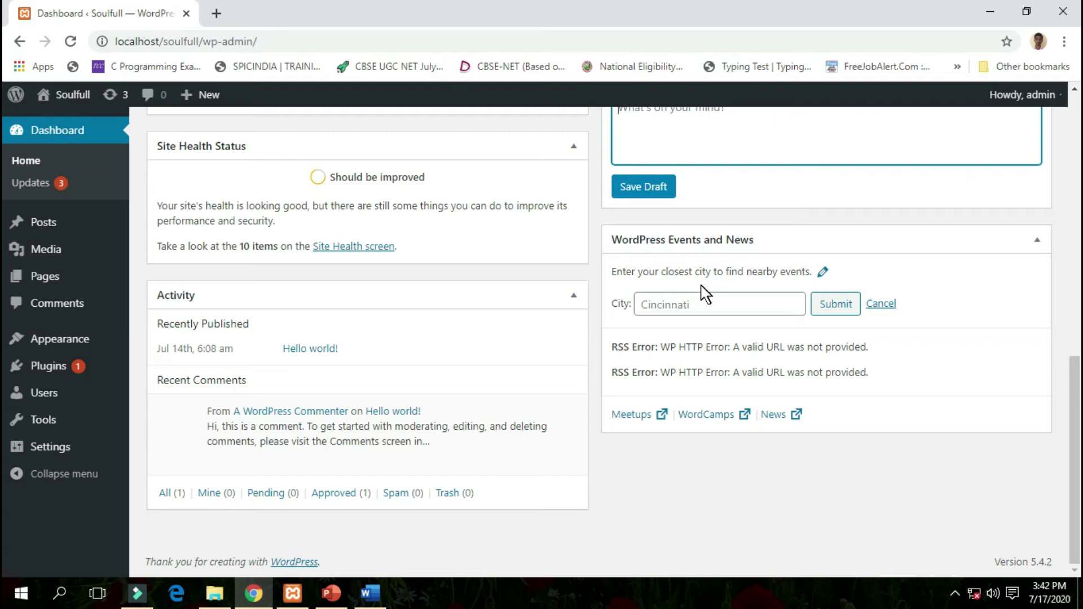
pyautogui.click(683, 304)
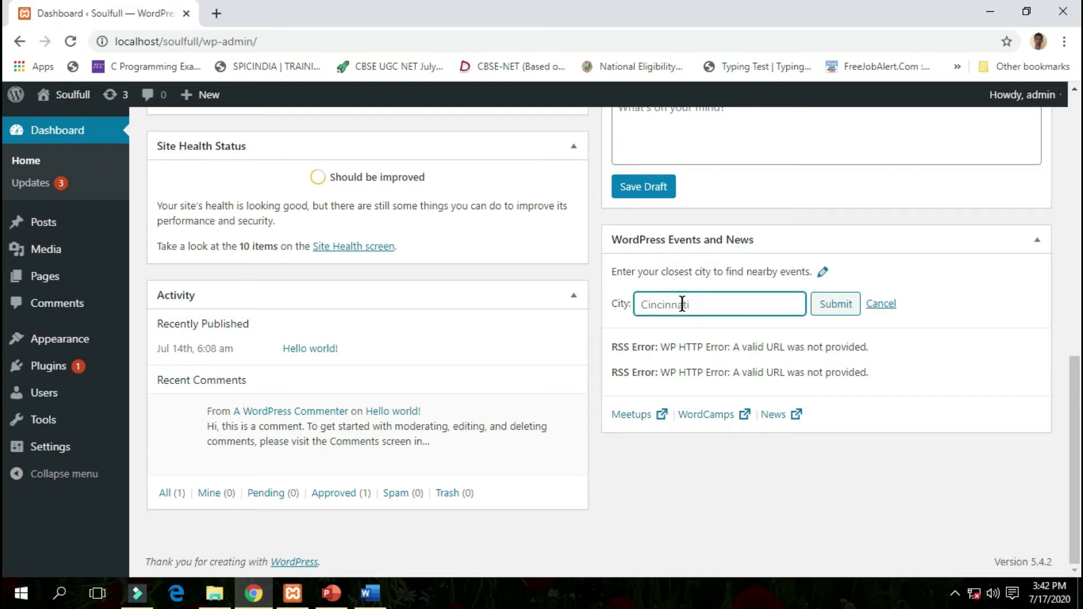
pyautogui.write('India')
pyautogui.click(834, 307)
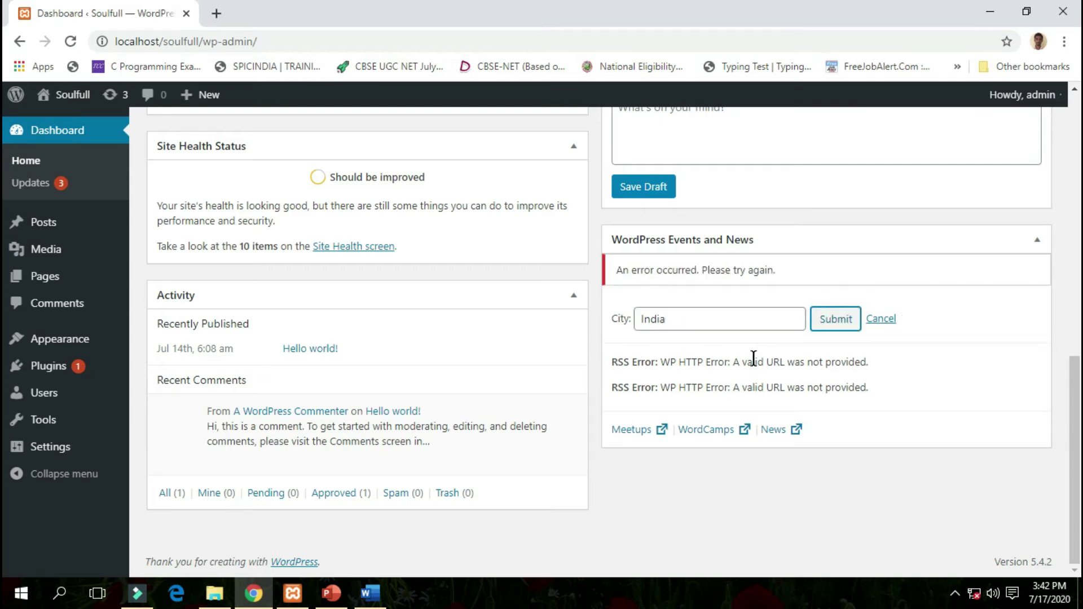
# Read the Welcome description in the help and review the links in the Welcome to WordPress! box
pyautogui.scroll(10, 683, 497)
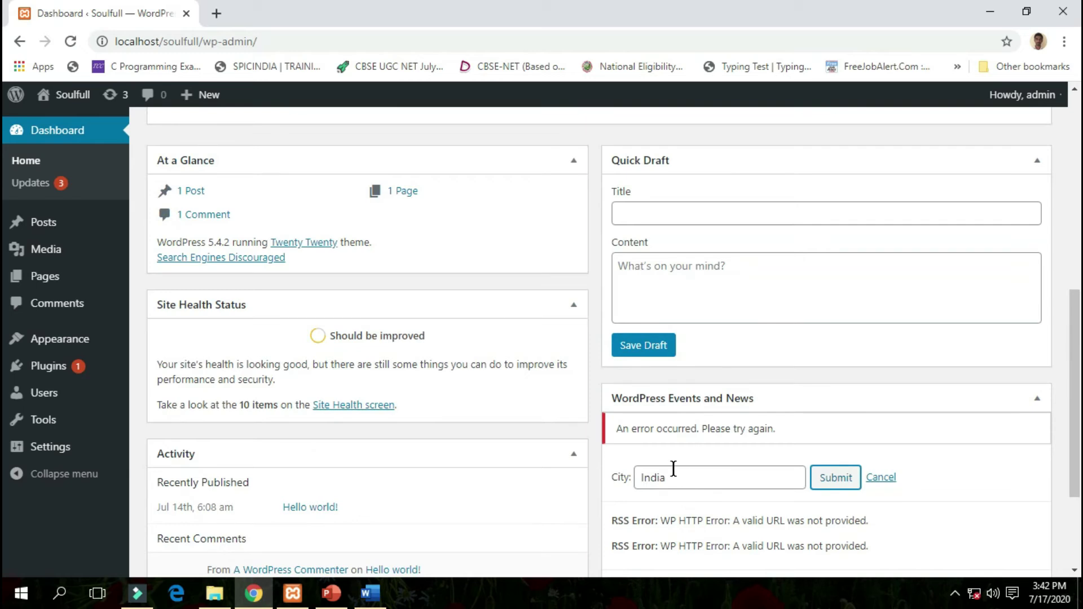
pyautogui.scroll(2, 675, 467)
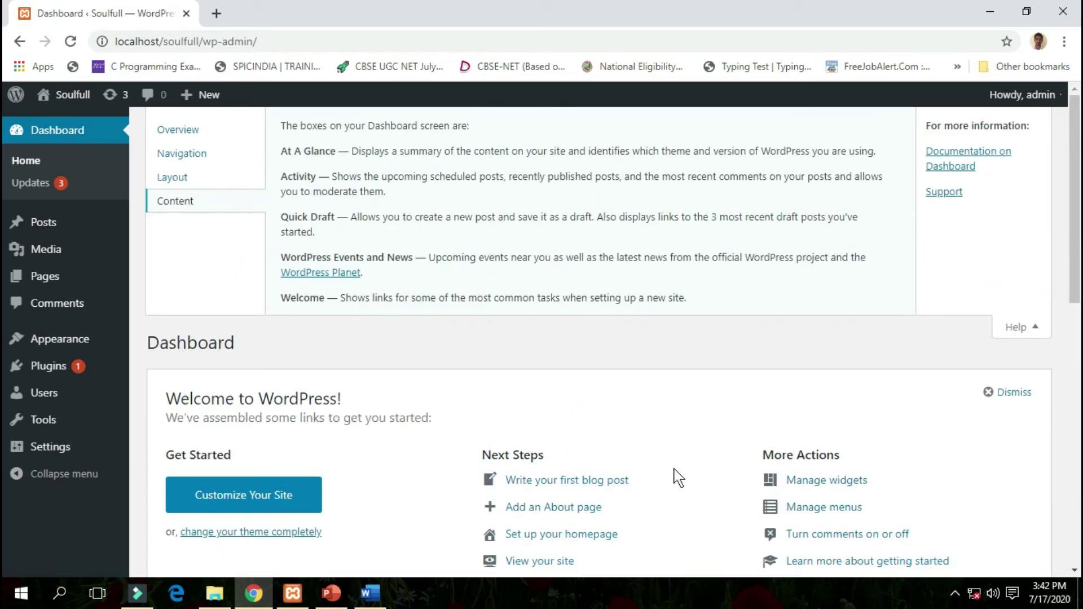
pyautogui.scroll(-3, 368, 261)
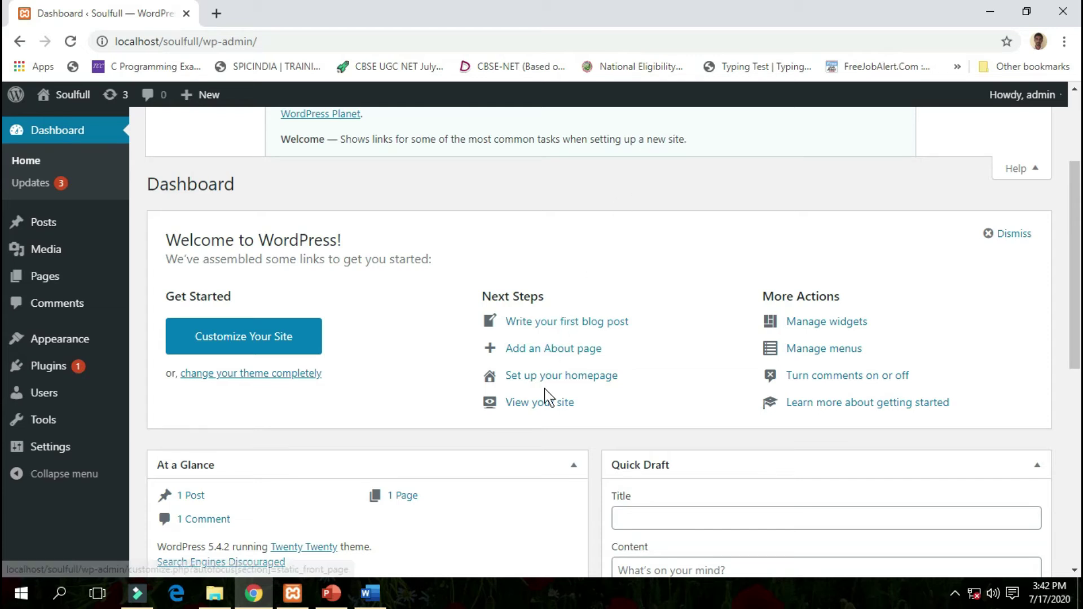
pyautogui.scroll(-5, 610, 330)
pyautogui.scroll(5, 520, 287)
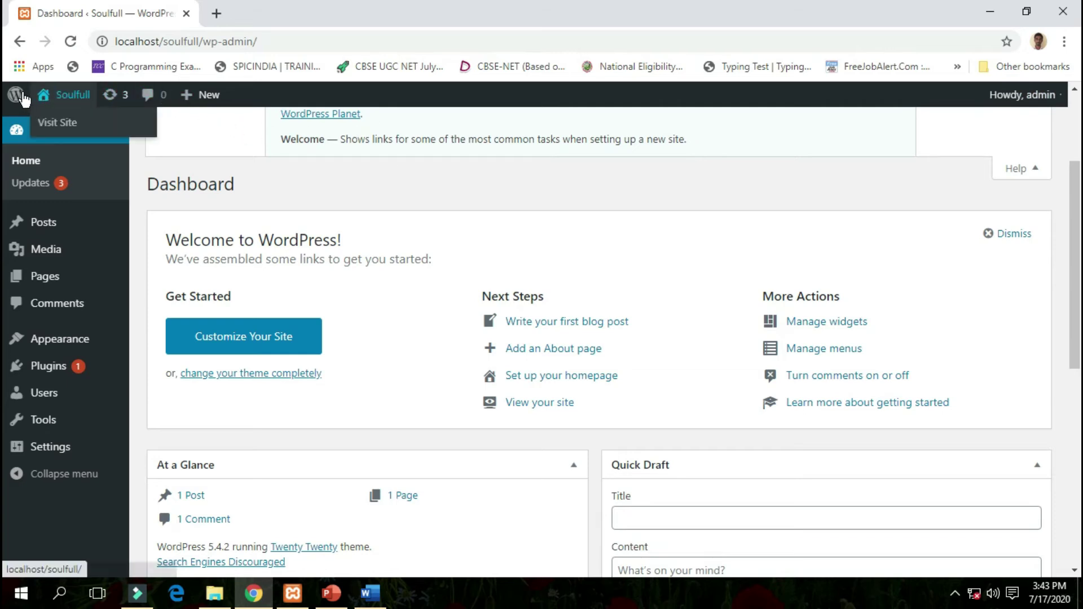
# Review the WordPress resource links, look through the public Soulfull site from start to end, and return to the dashboard
pyautogui.moveTo(15, 97)
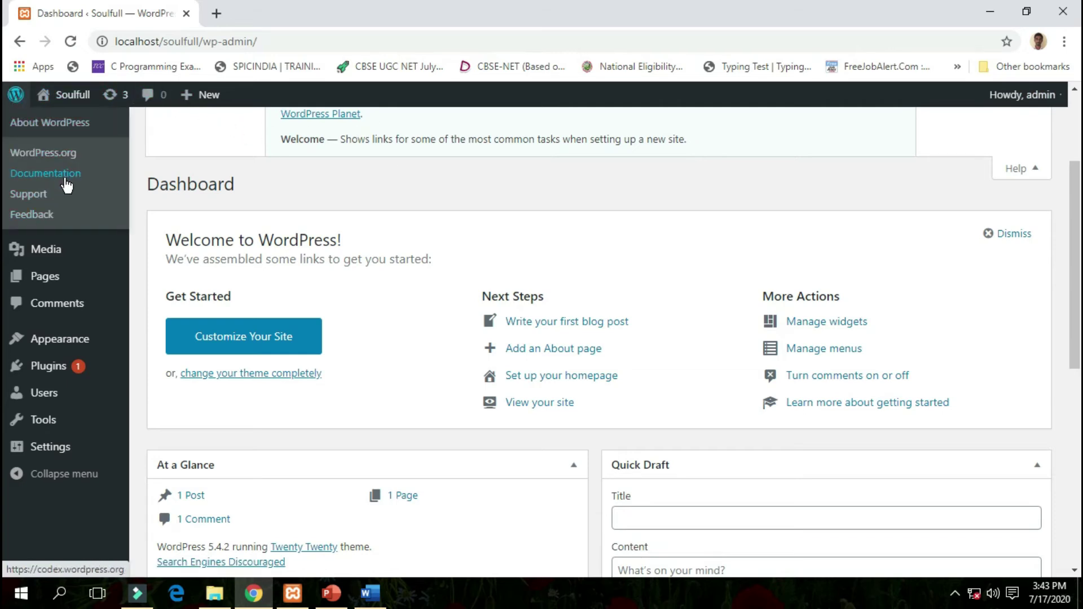
pyautogui.click(239, 10)
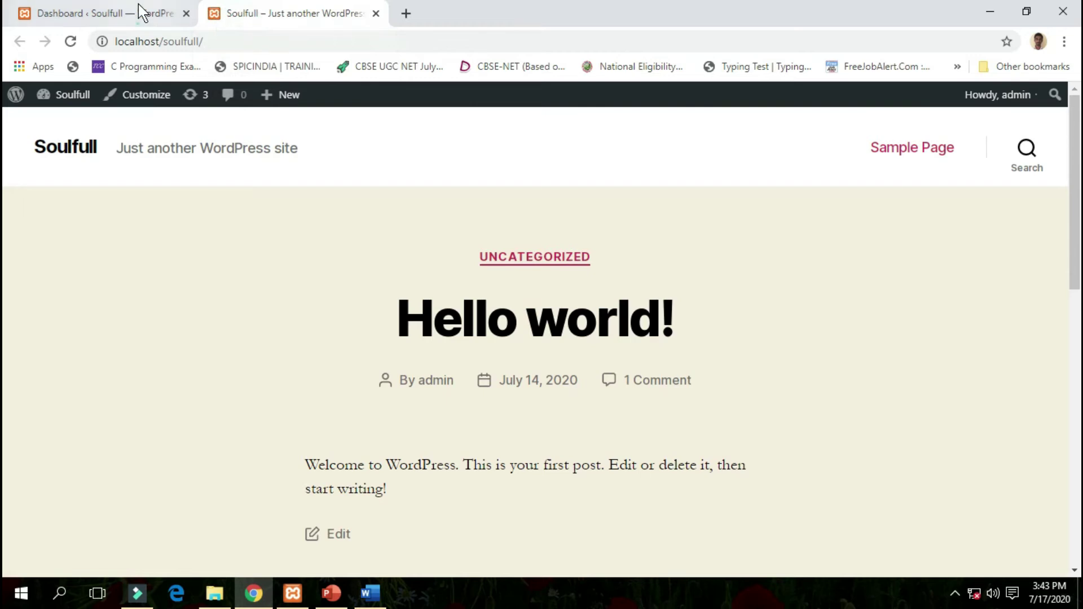
pyautogui.click(140, 9)
pyautogui.moveTo(64, 104)
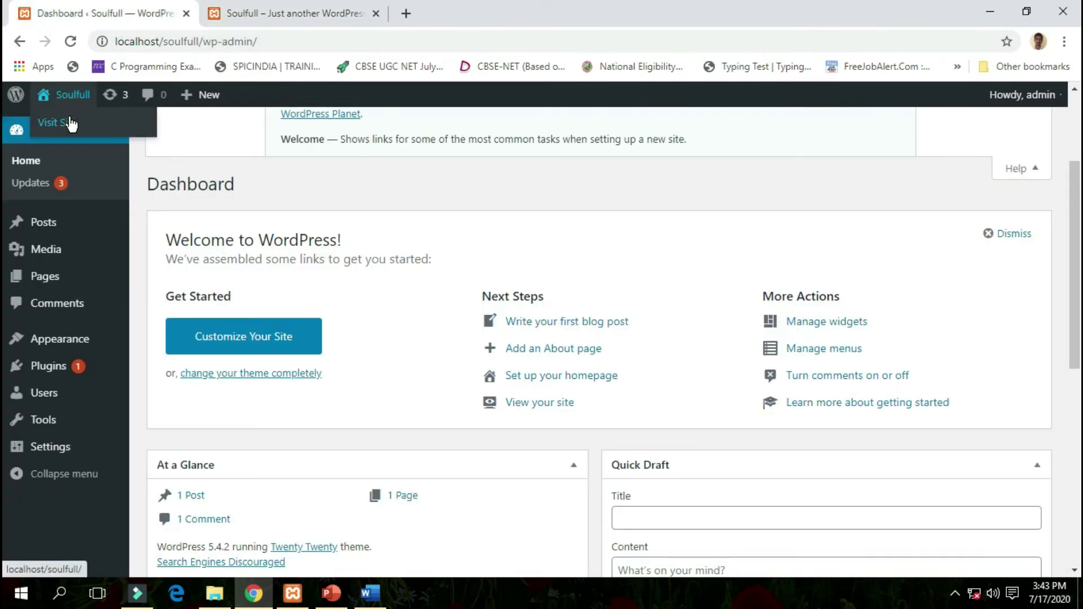
pyautogui.click(249, 13)
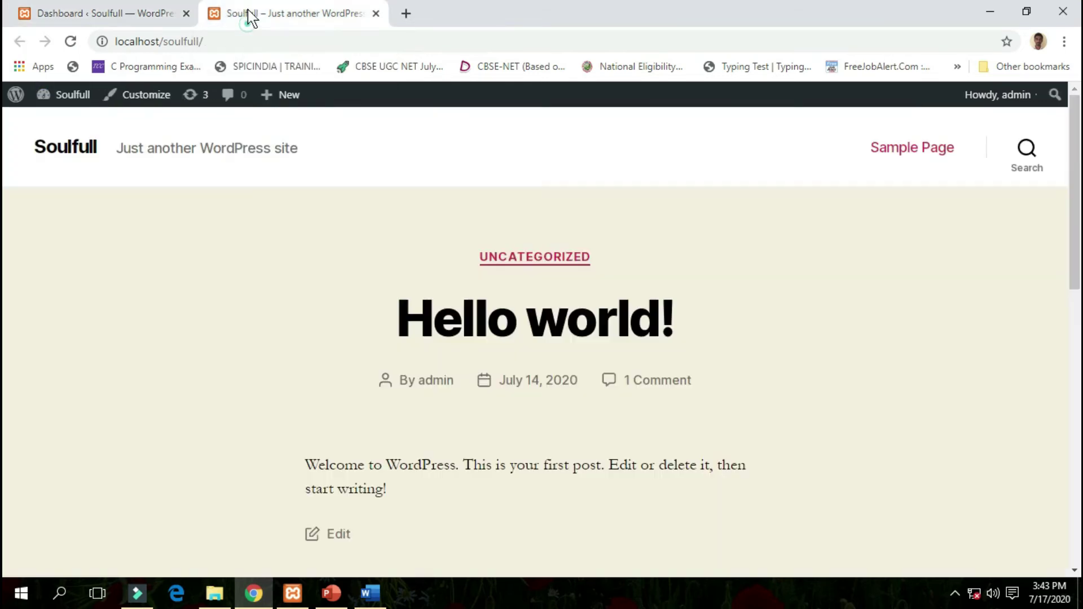
pyautogui.scroll(-15, 395, 254)
pyautogui.scroll(10, 369, 265)
pyautogui.click(121, 13)
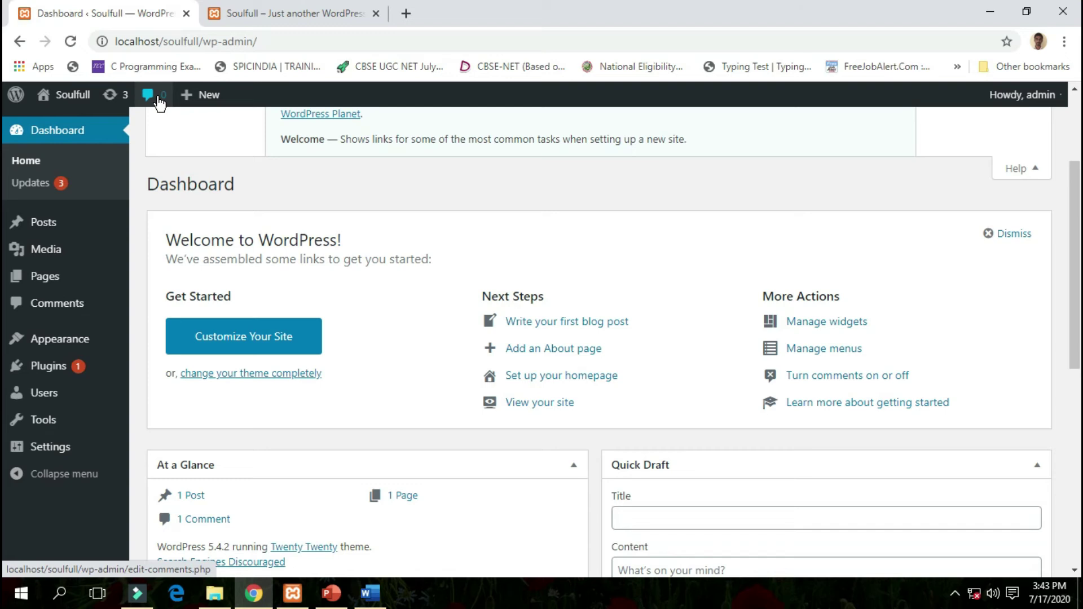
# Review the admin bar's new-content and account options and look over the dashboard home page
pyautogui.moveTo(210, 105)
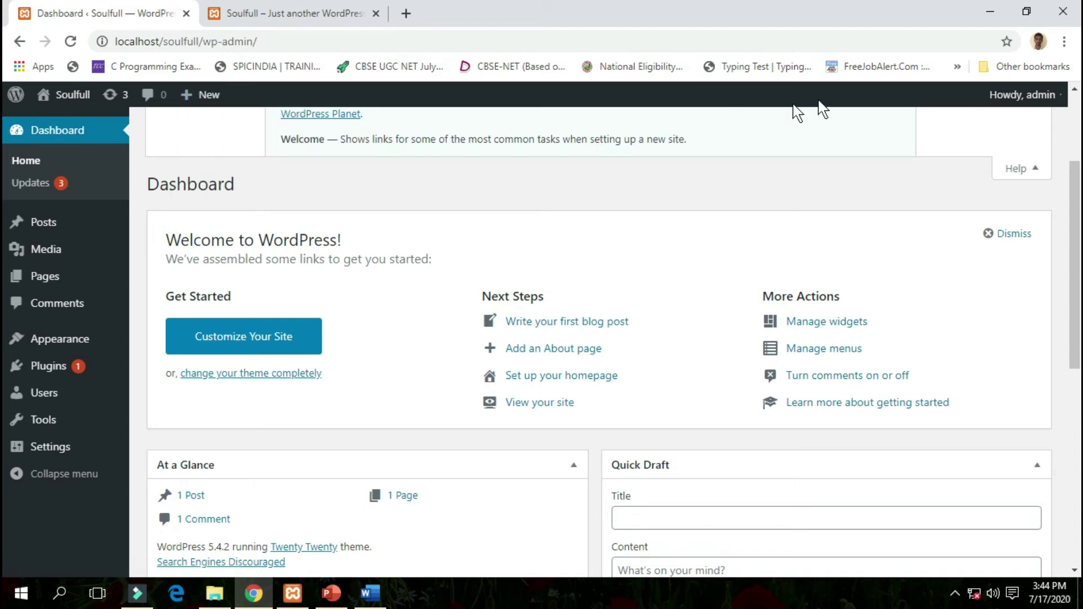
pyautogui.moveTo(1008, 105)
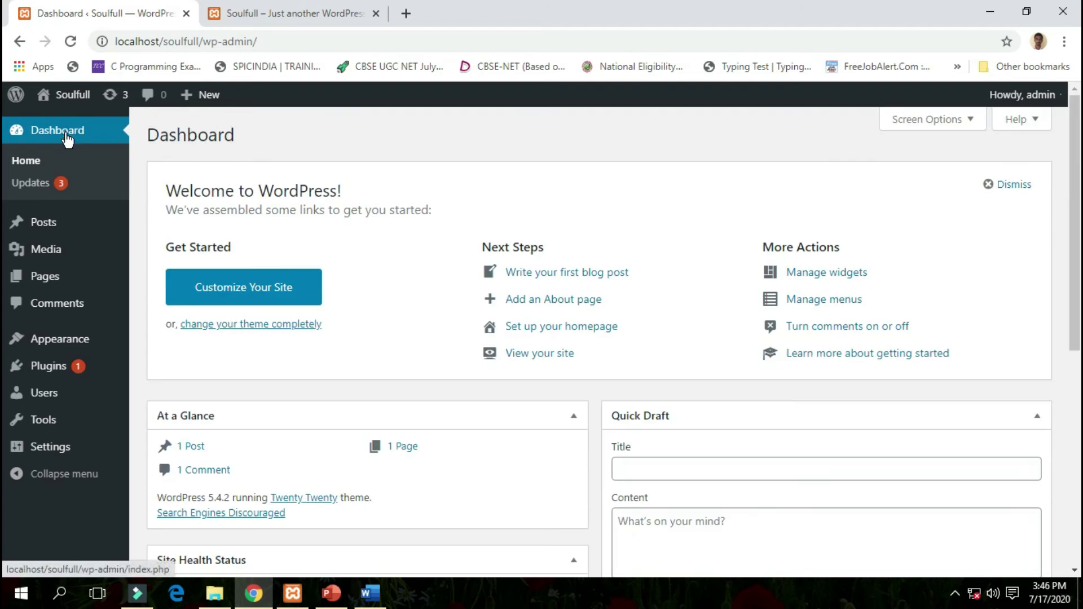
pyautogui.scroll(-3, 447, 295)
pyautogui.scroll(3, 363, 295)
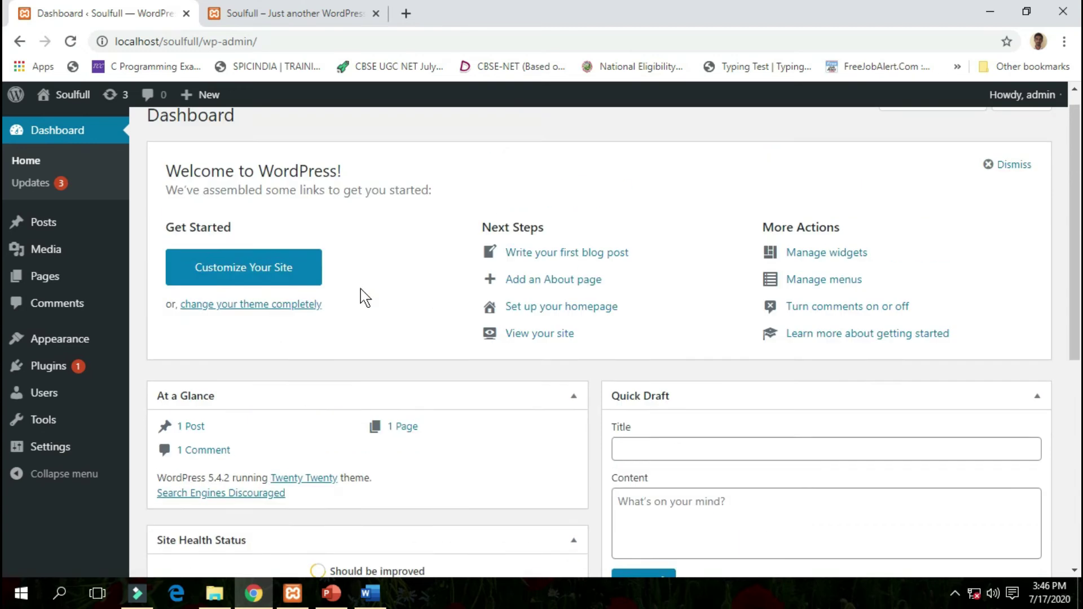
# Open the WordPress Updates page and review the available core, plugin and theme updates
pyautogui.click(44, 188)
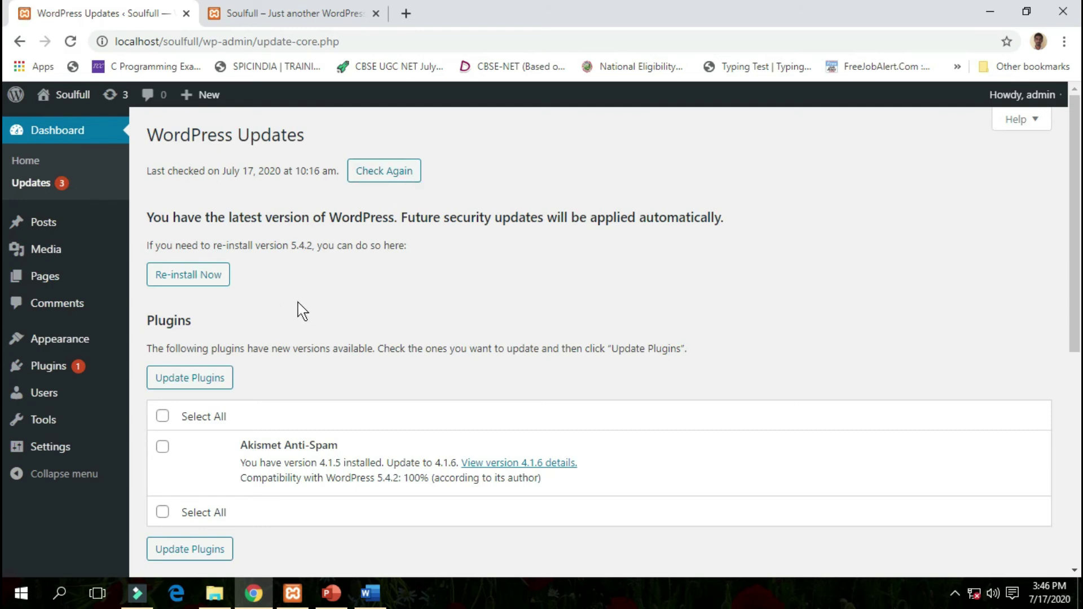
pyautogui.scroll(-3, 297, 310)
pyautogui.scroll(3, 254, 317)
pyautogui.scroll(-3, 238, 325)
pyautogui.scroll(-5, 344, 334)
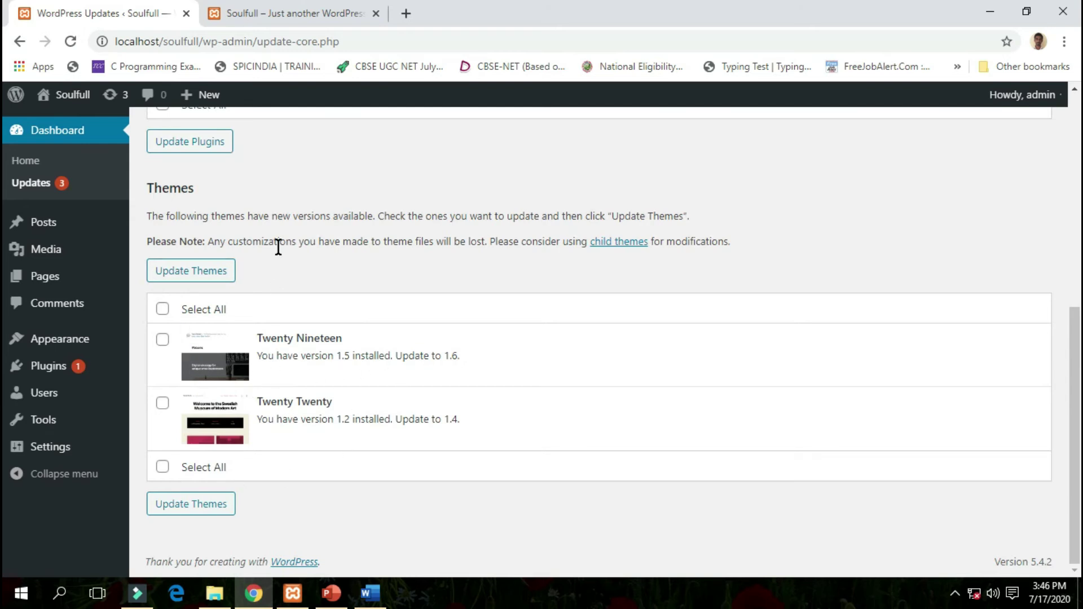
# Open the list of all posts and examine the Hello world! entry
pyautogui.moveTo(52, 227)
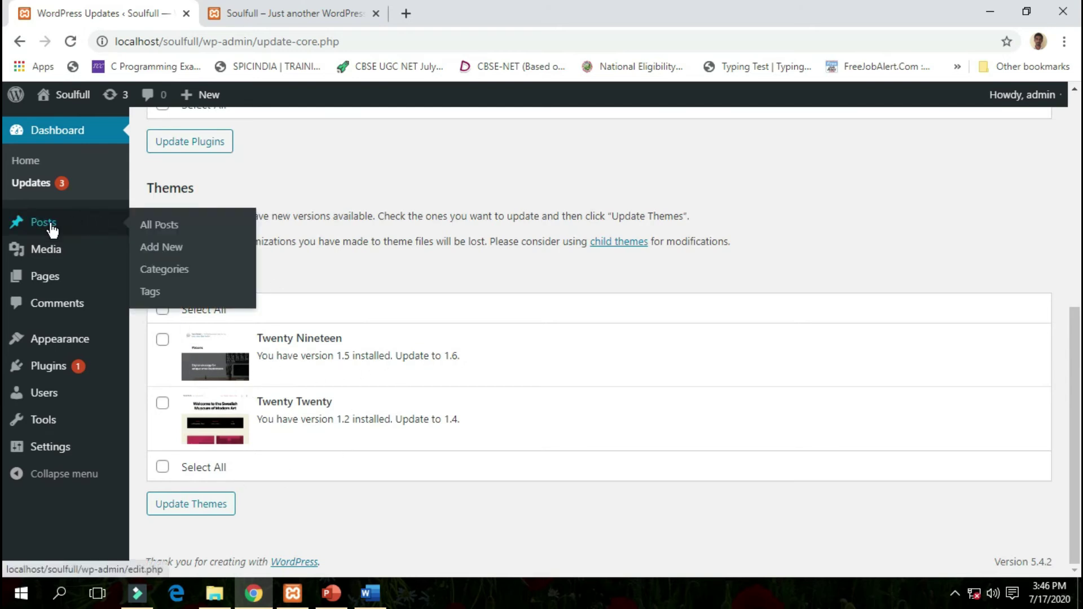
pyautogui.click(152, 224)
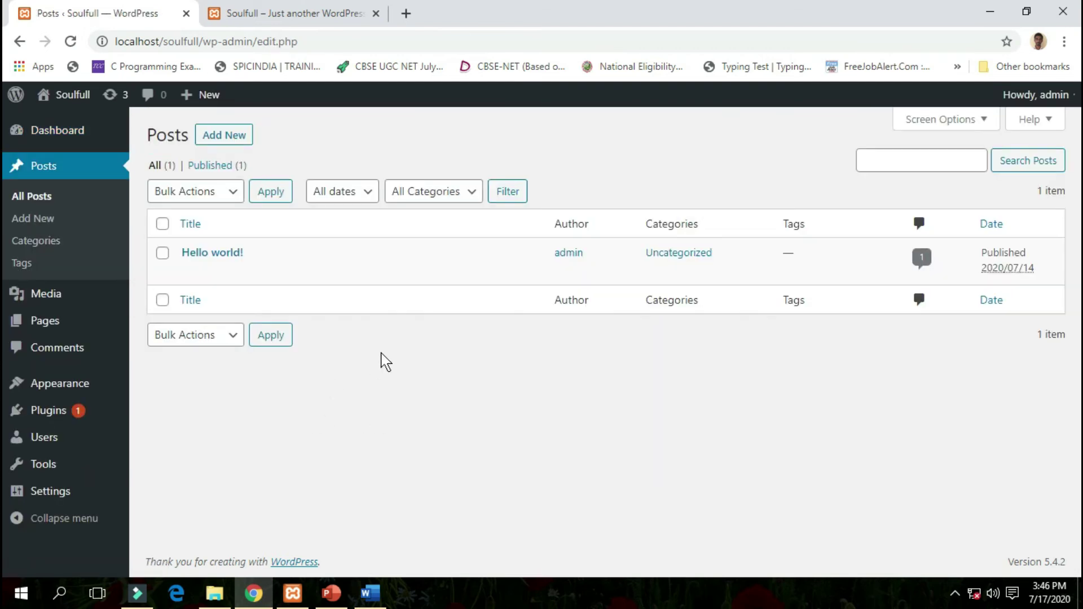
pyautogui.moveTo(282, 276)
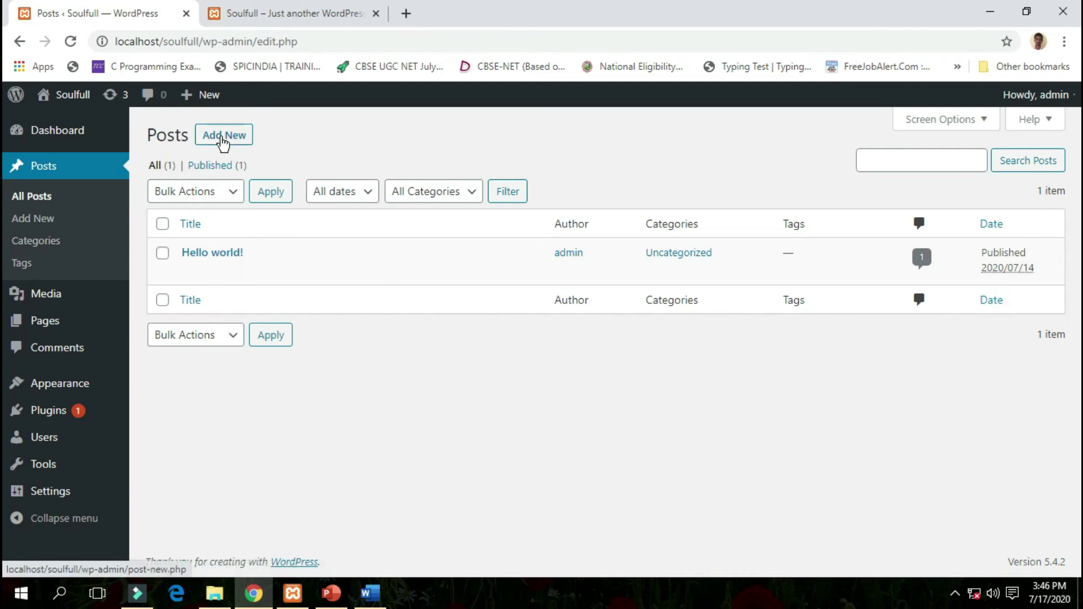
# Open the new post editor in a separate browser tab, review its document settings, and return to the posts list
pyautogui.rightClick(223, 143)
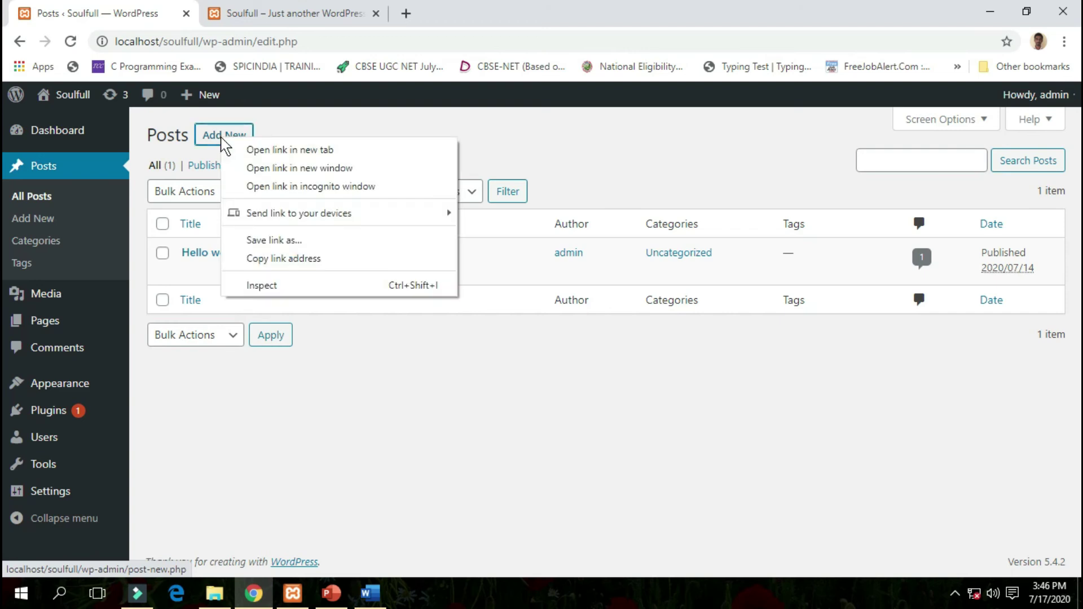
pyautogui.click(231, 149)
pyautogui.click(435, 12)
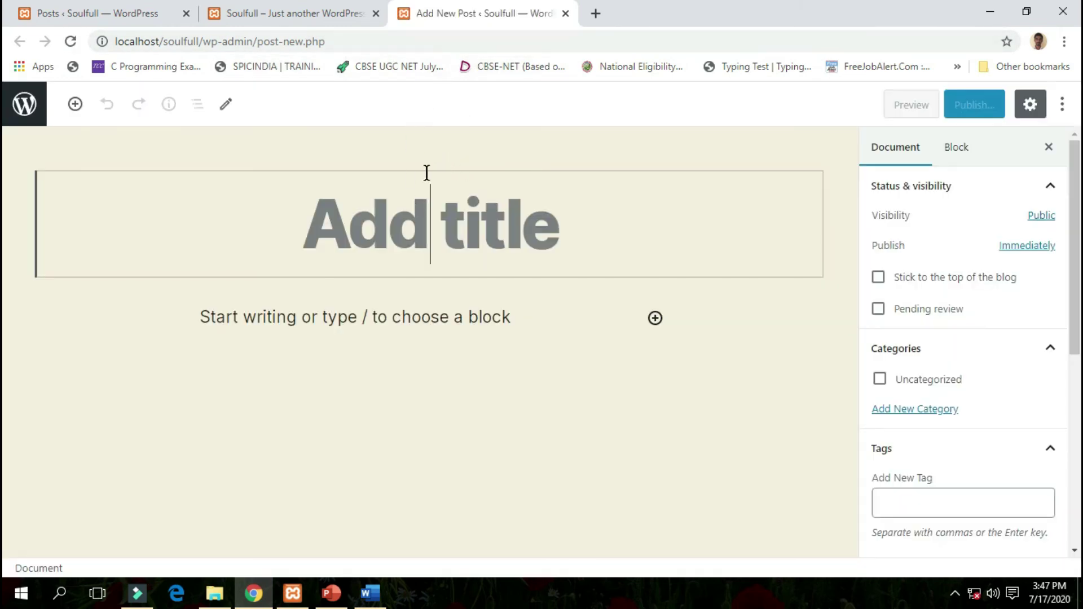
pyautogui.moveTo(1079, 294); pyautogui.dragTo(1080, 487)
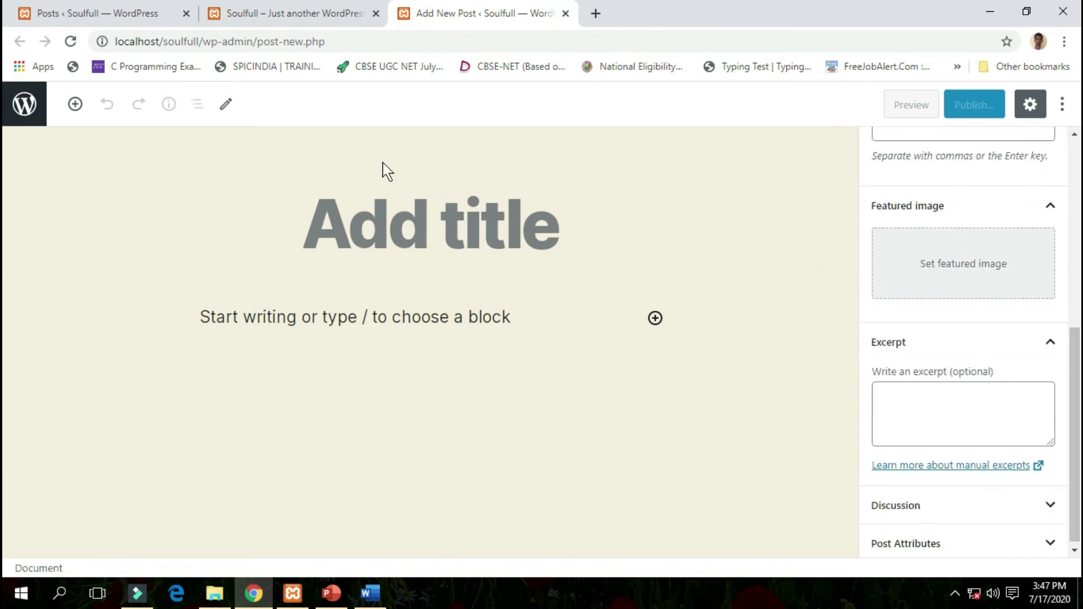
pyautogui.hotkey('ctrl', 'w')
pyautogui.click(115, 15)
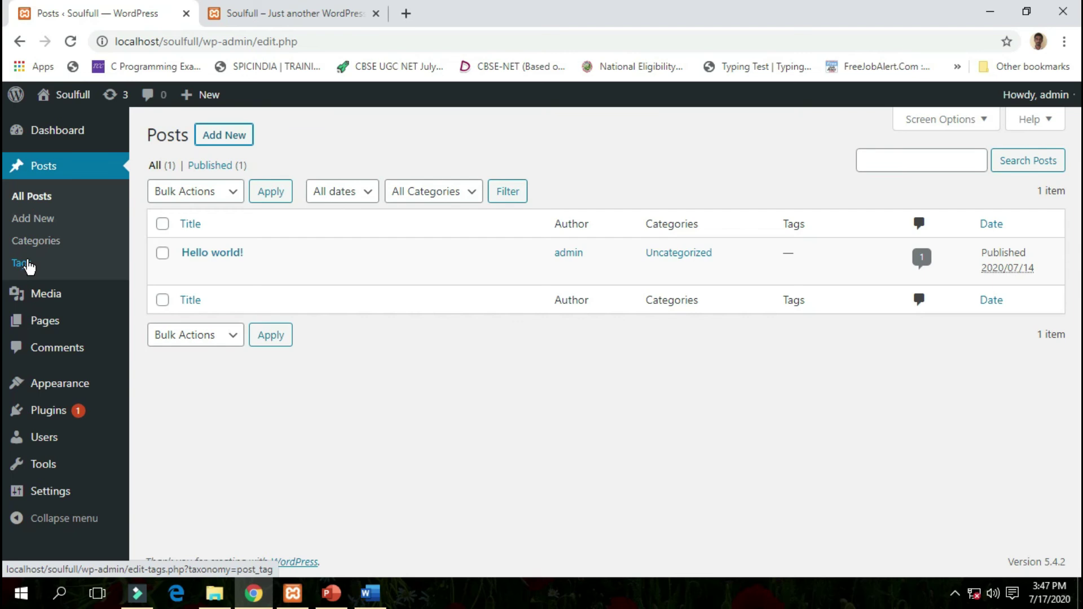
# Look over the media library and the list of all pages
pyautogui.moveTo(56, 305)
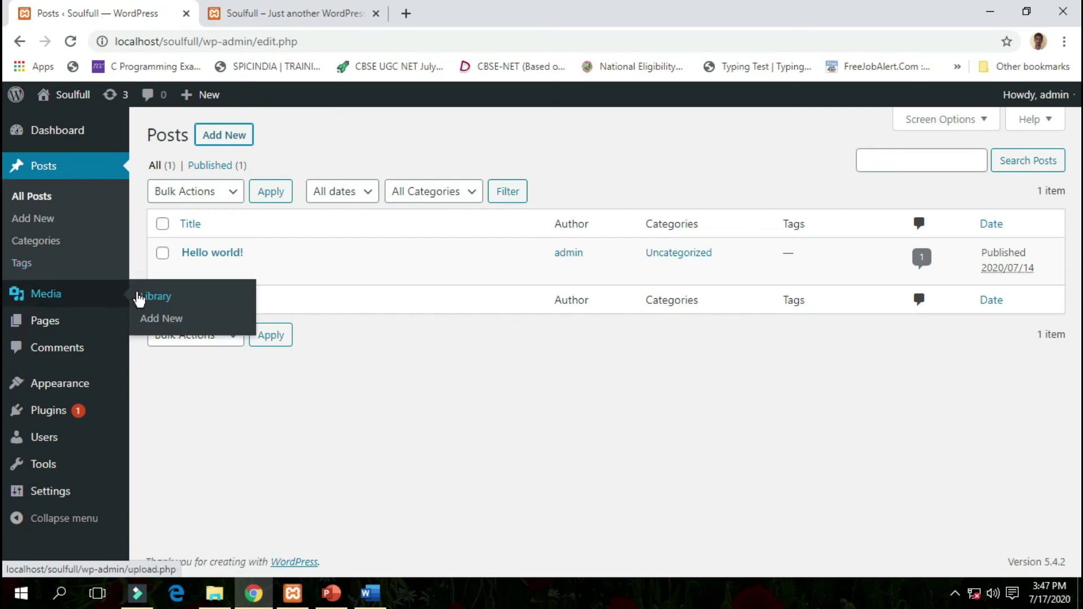
pyautogui.click(159, 296)
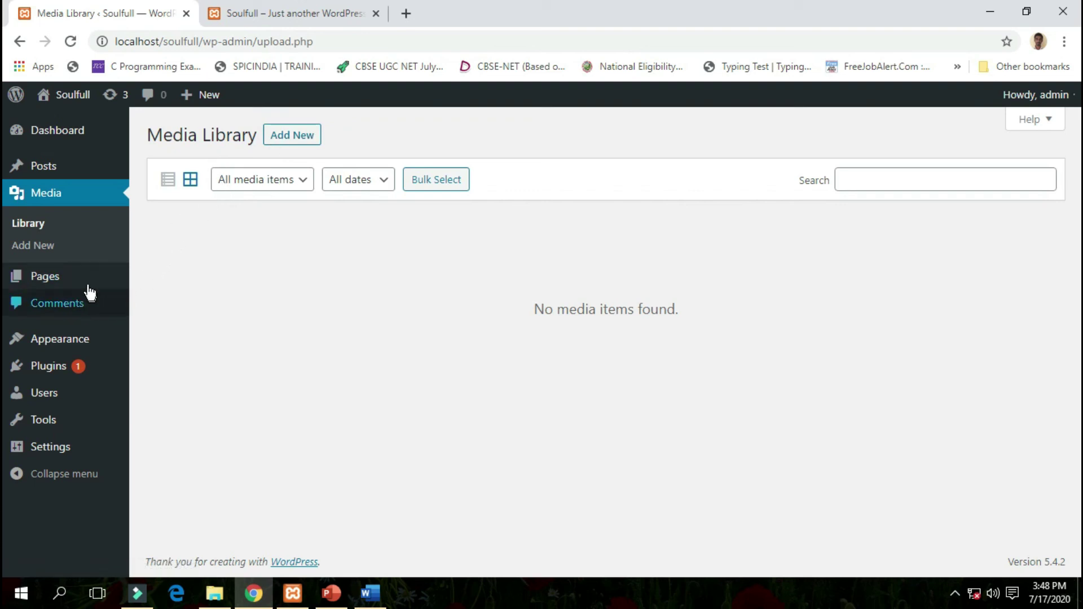
pyautogui.moveTo(63, 285)
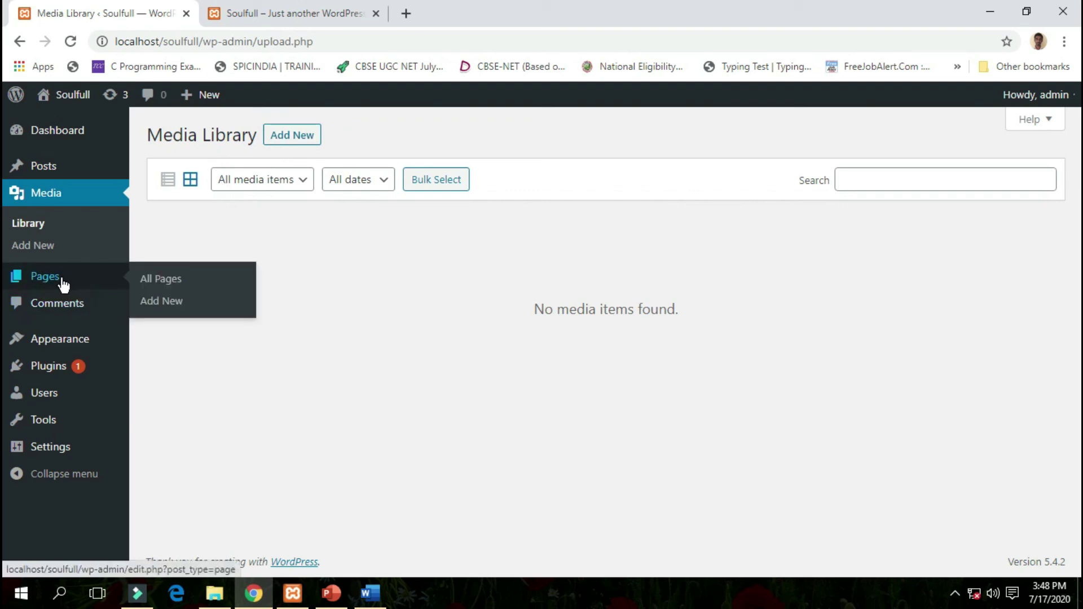
pyautogui.click(159, 280)
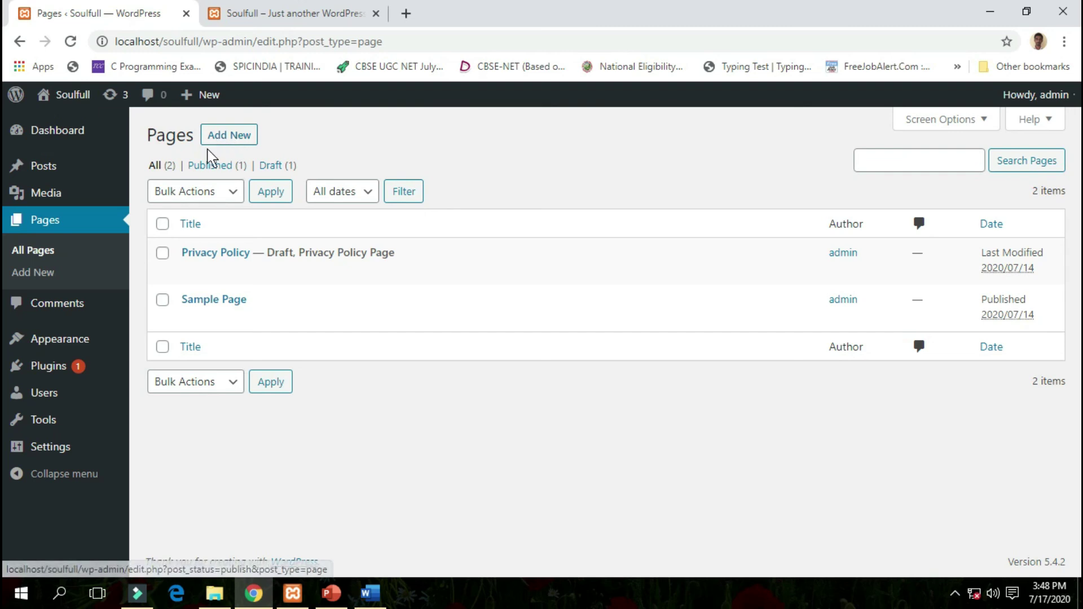
# Review the site's comments list and the installed themes, including the Appearance options
pyautogui.click(83, 317)
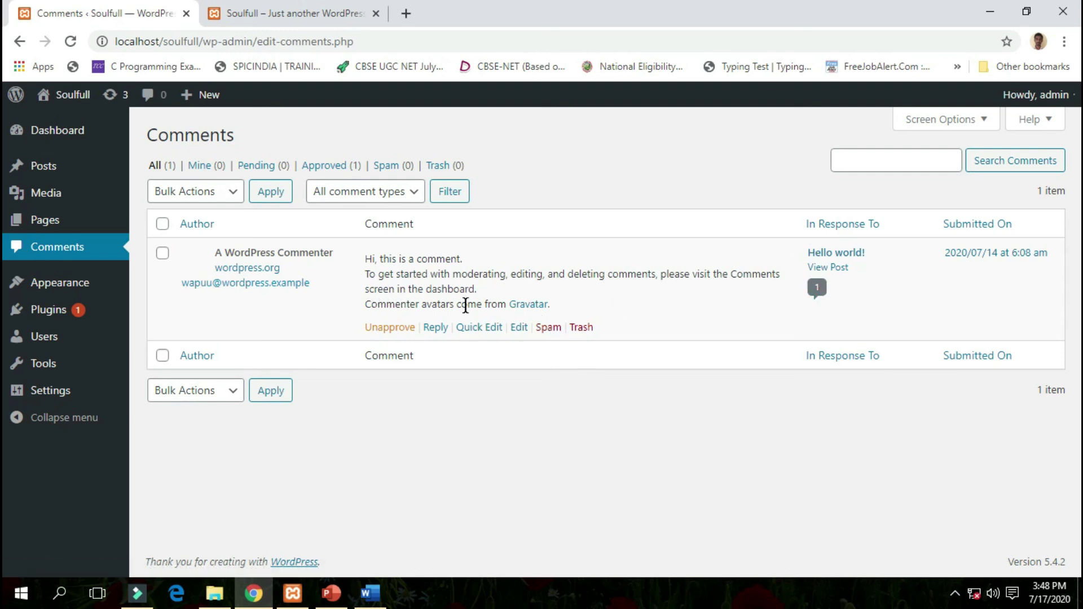
pyautogui.moveTo(79, 290)
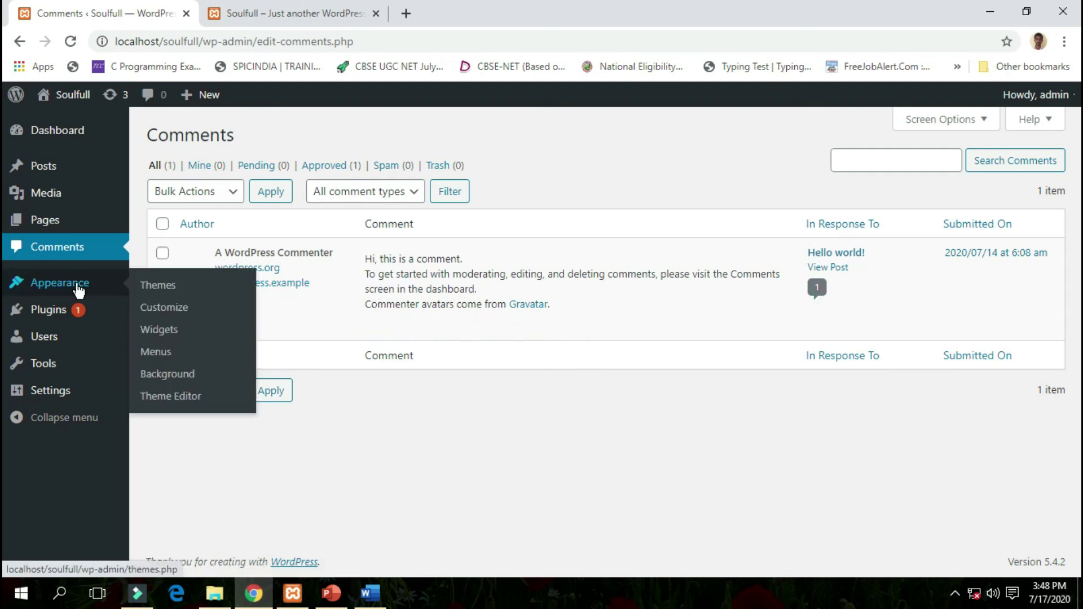
pyautogui.click(77, 287)
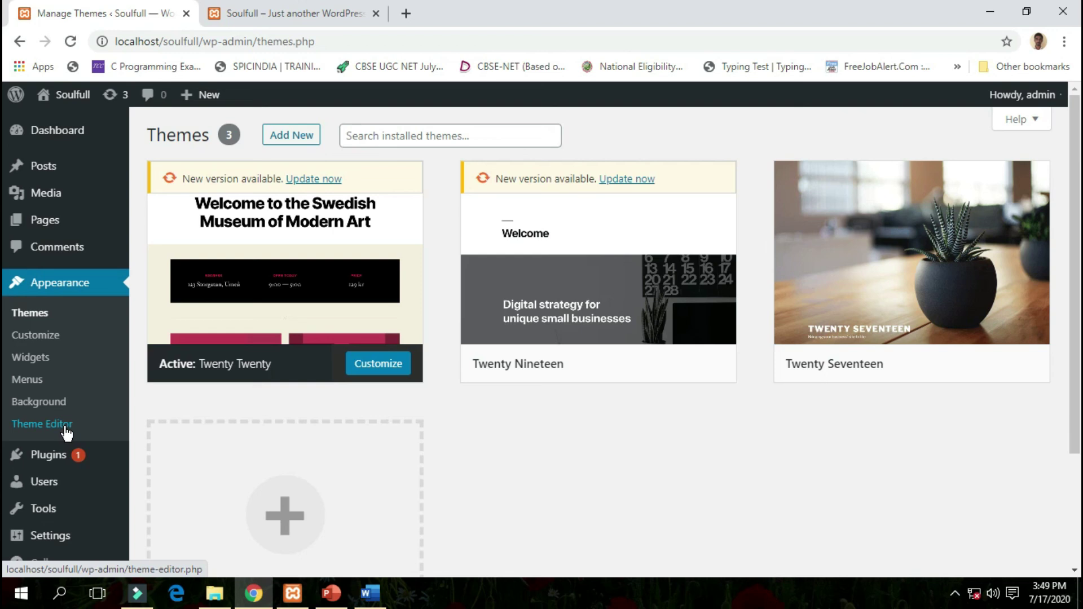
# Review the installed plugins and the list of all users
pyautogui.click(72, 455)
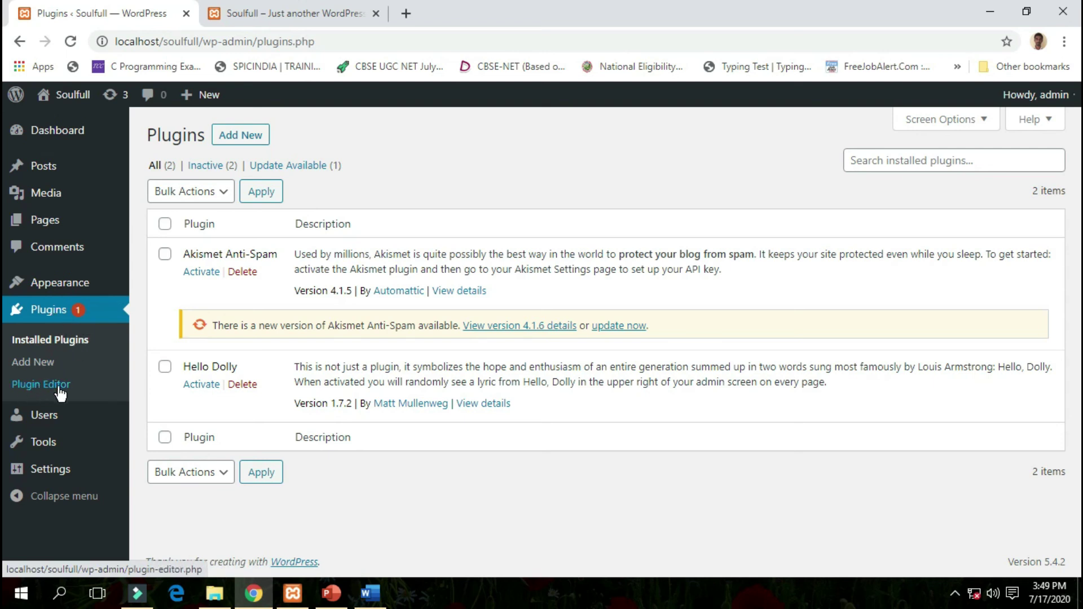
pyautogui.click(69, 418)
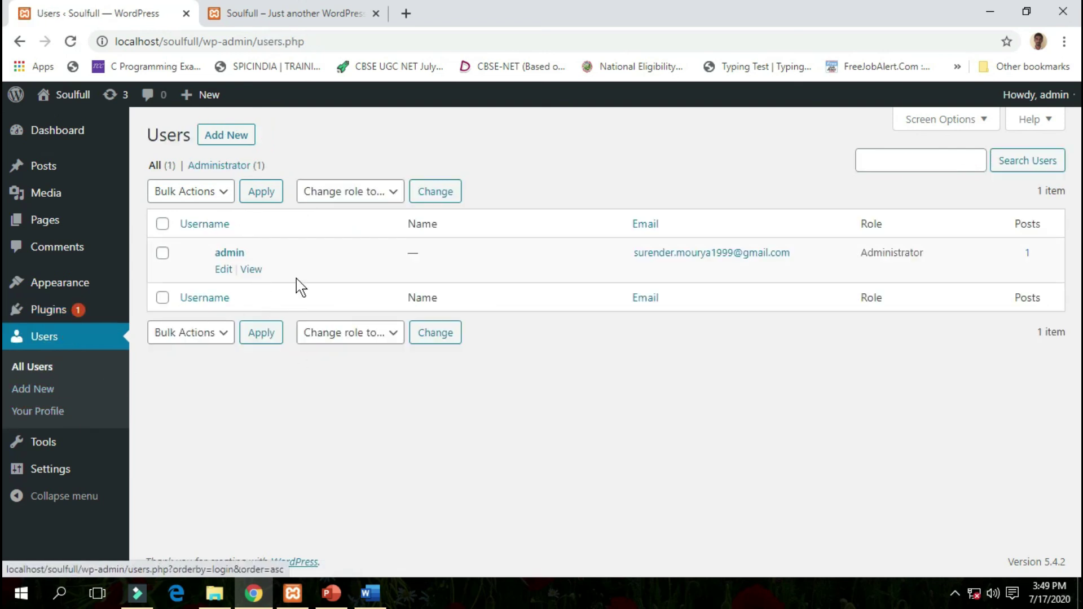
# Review the available tools and their related options, and open the site settings
pyautogui.moveTo(50, 446)
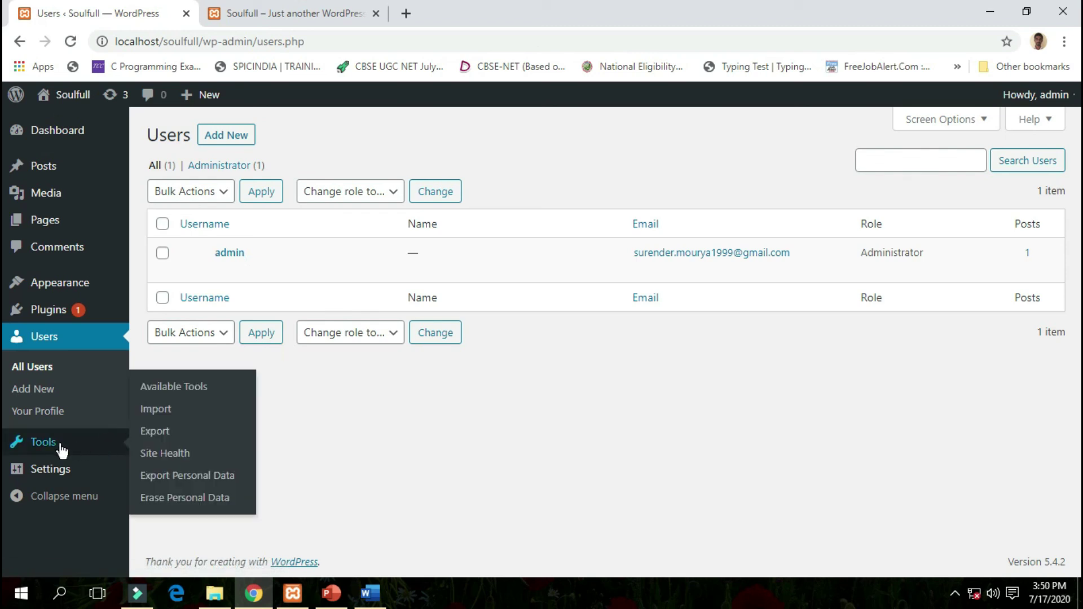
pyautogui.click(49, 441)
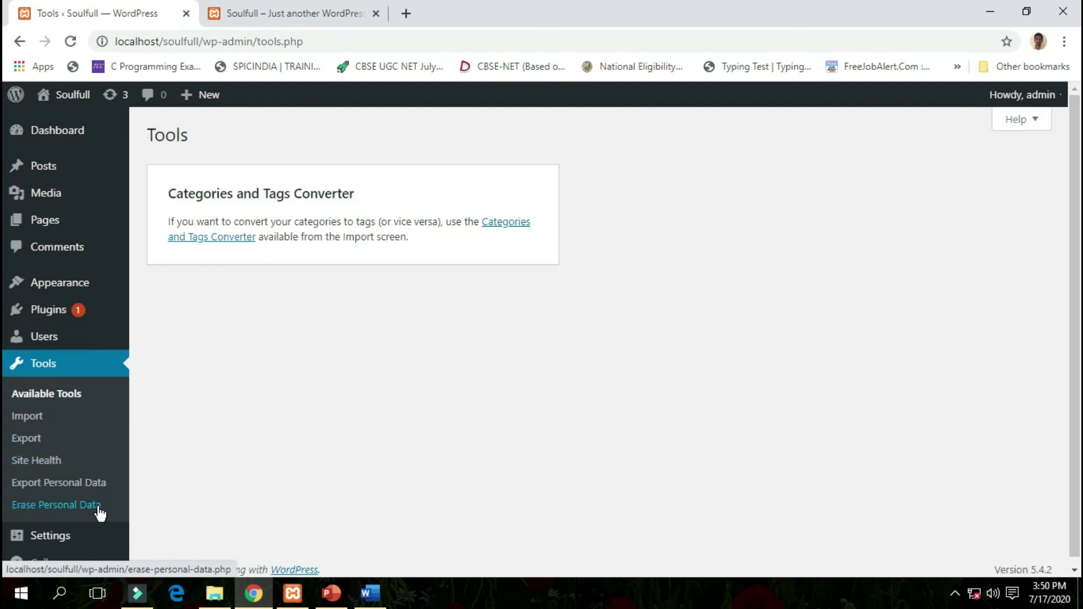
pyautogui.scroll(-1, 192, 406)
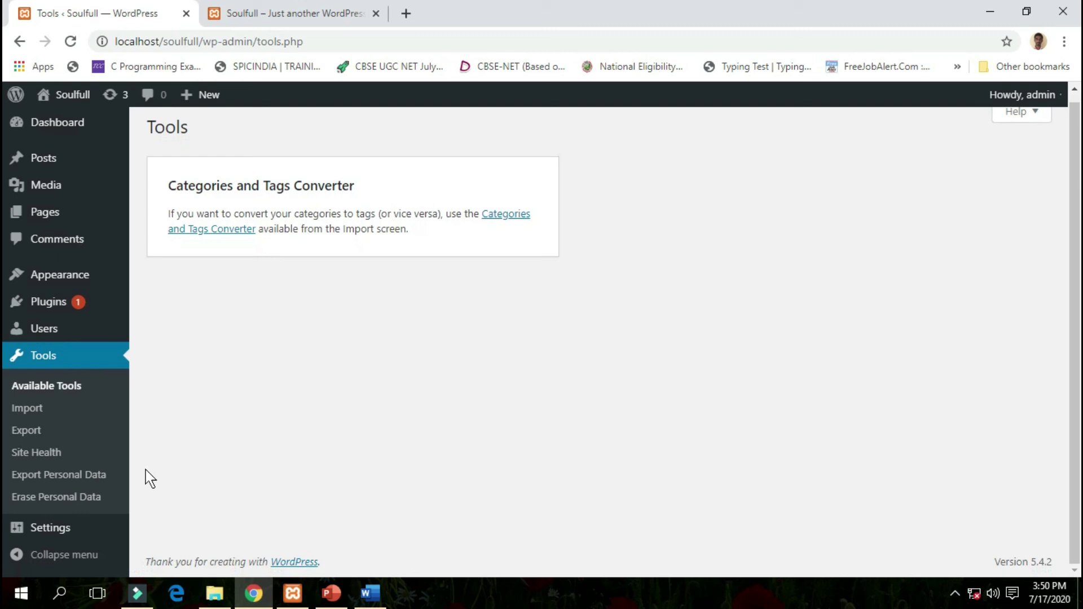
pyautogui.click(51, 527)
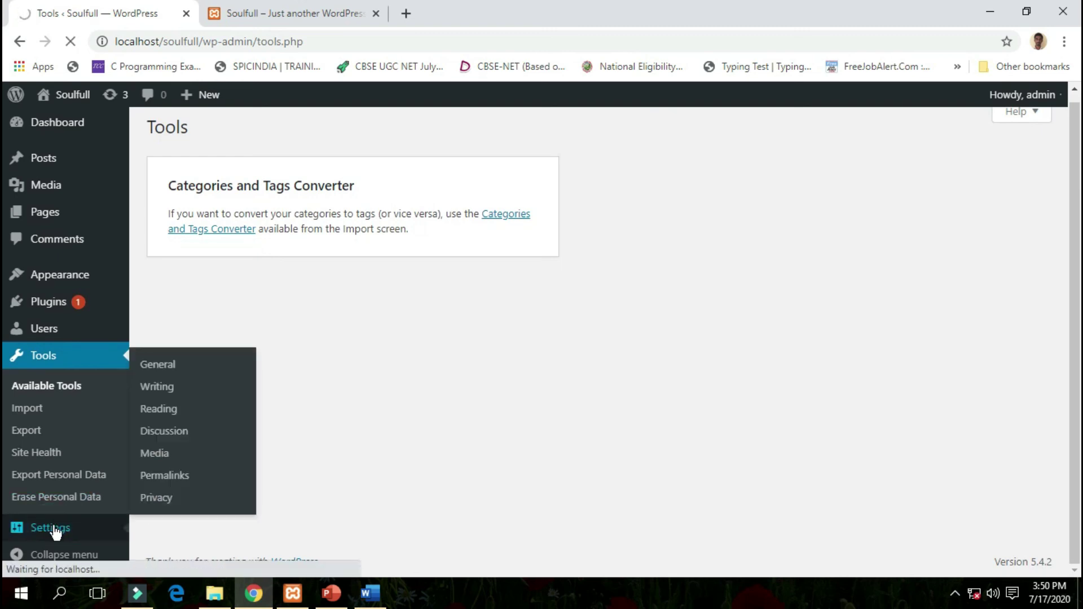